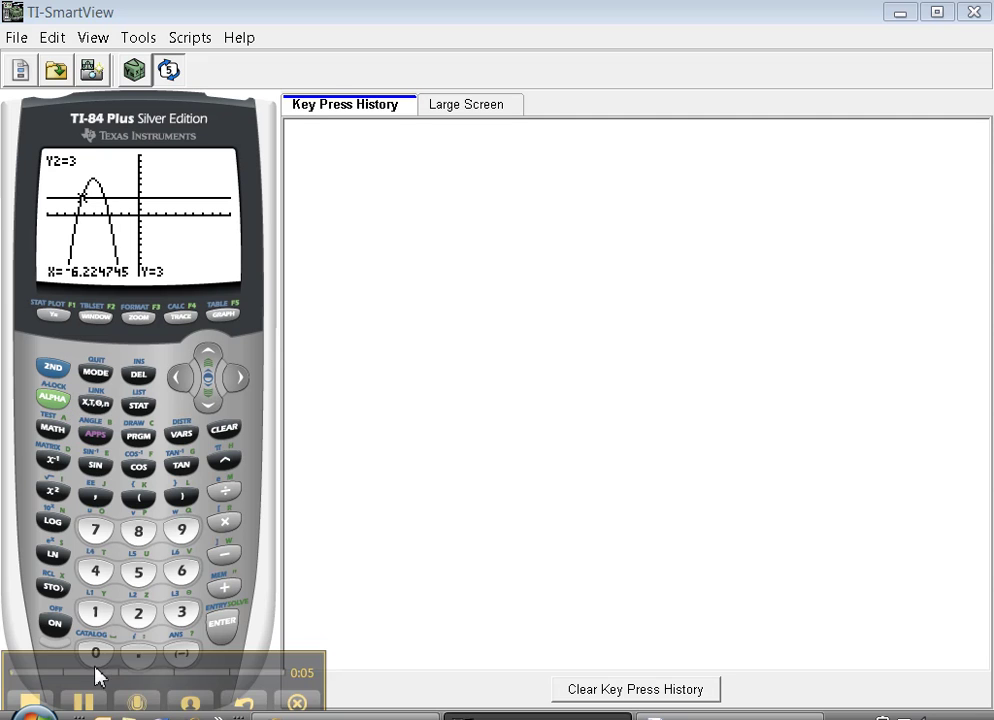
Step: Show the VARS menu on the emulated TI-84 in place of the parabola graph
left_click_drag(96, 675, 704, 644)
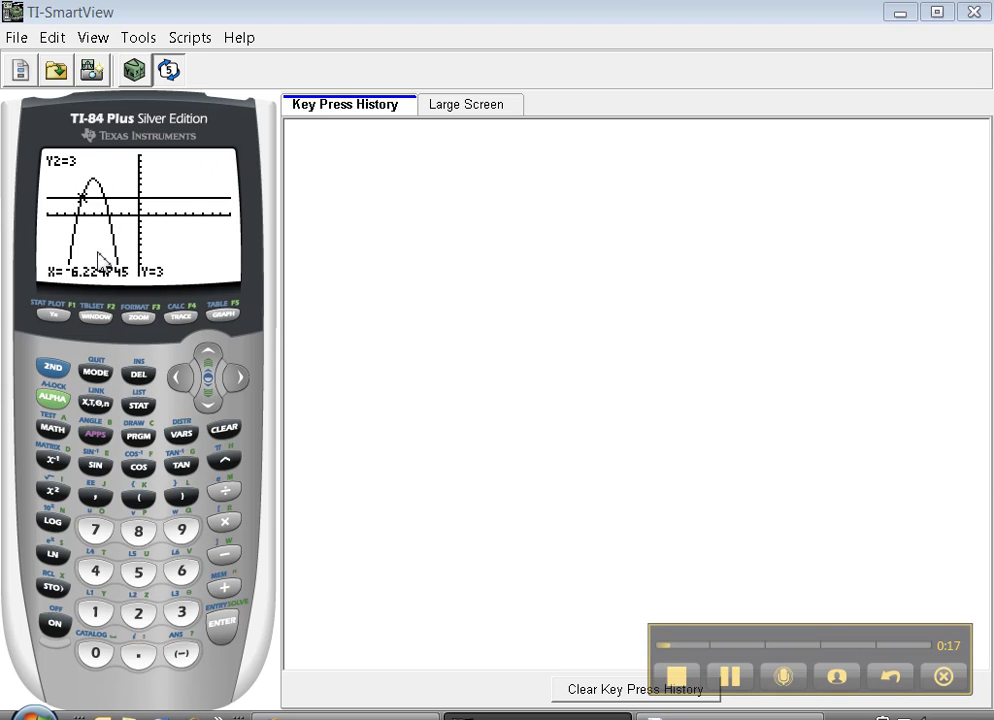
left_click(182, 435)
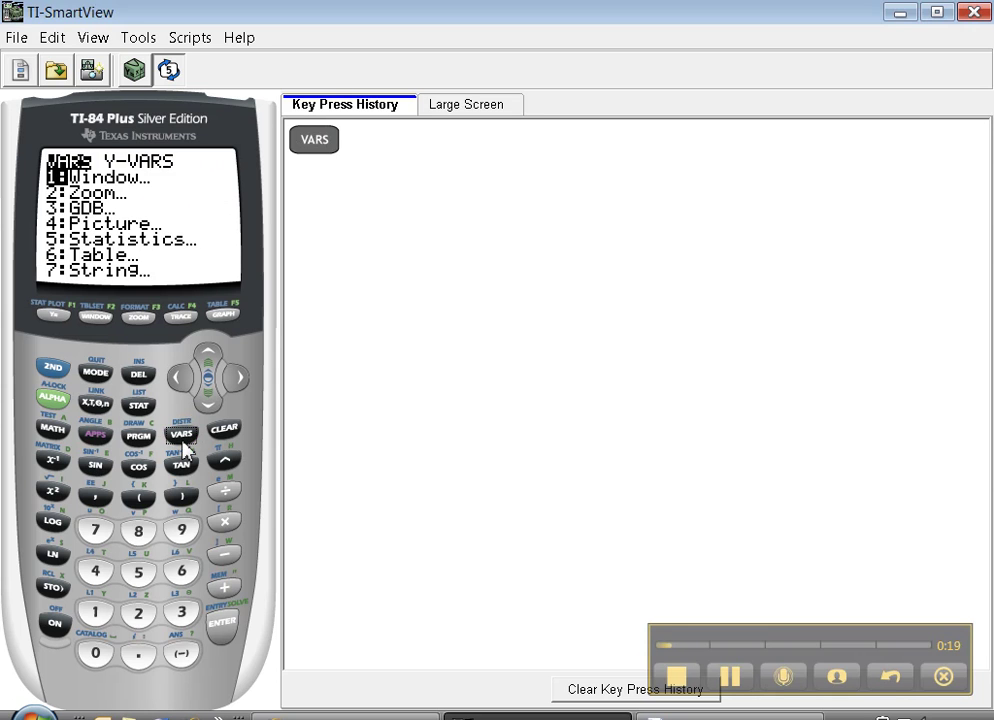
Step: Quit to the calculator home screen, clear the key press history, and bring the Word notes forward
left_click(53, 368)
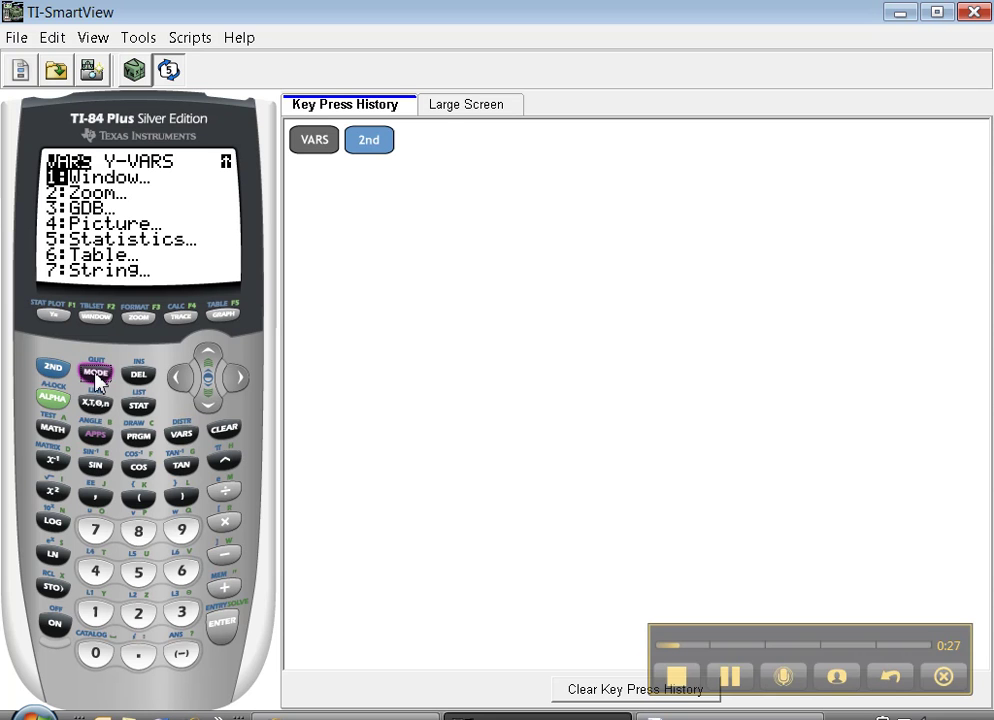
left_click(96, 373)
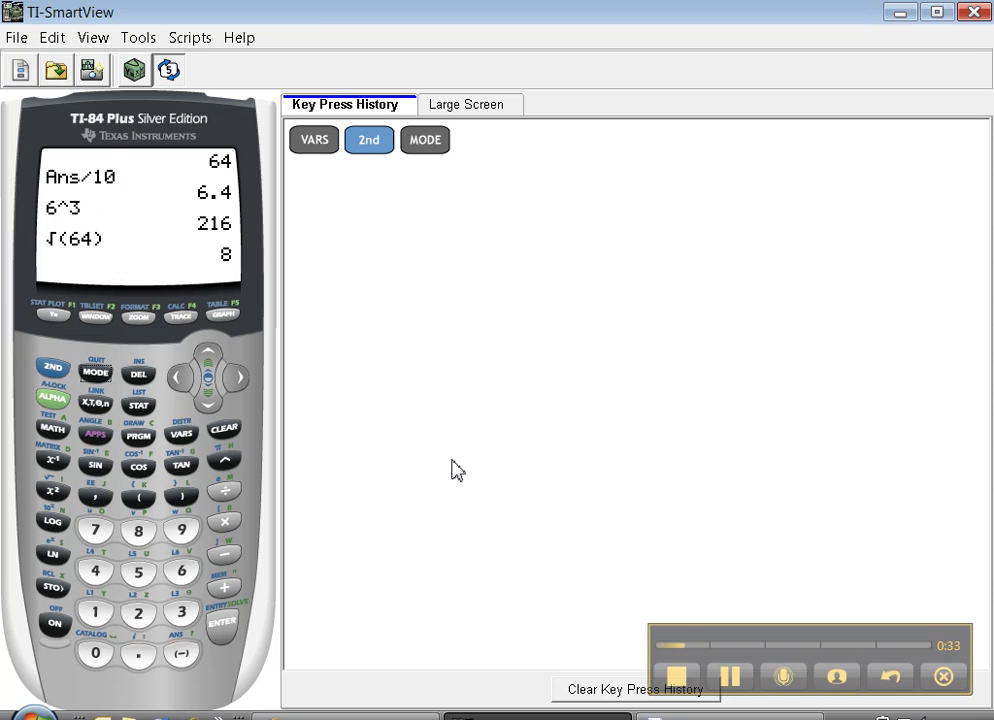
left_click(592, 689)
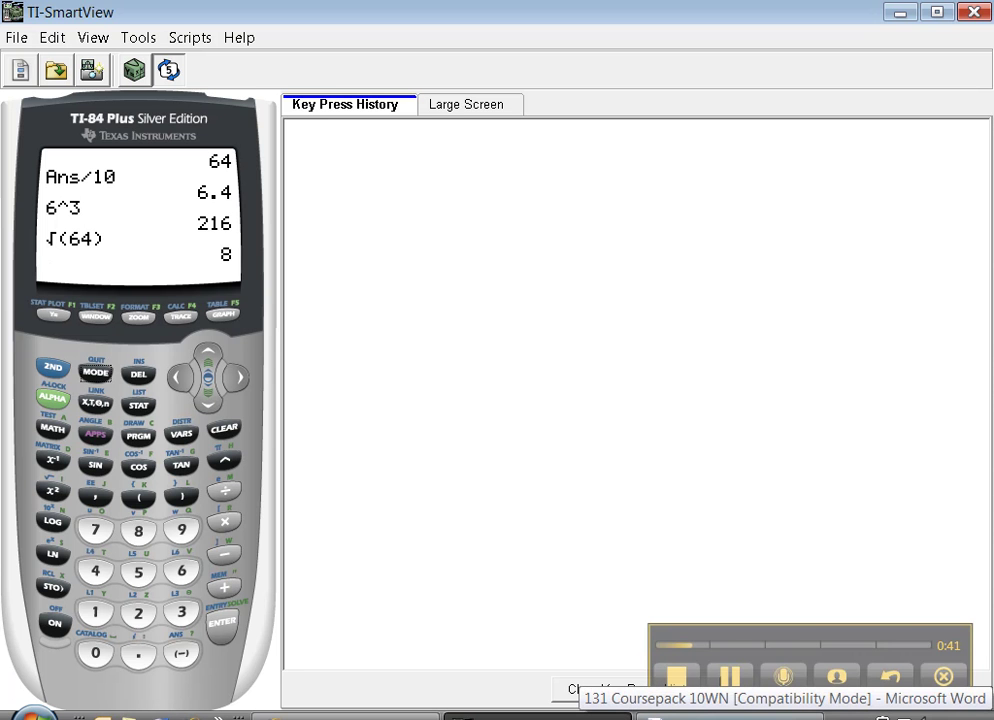
left_click(540, 714)
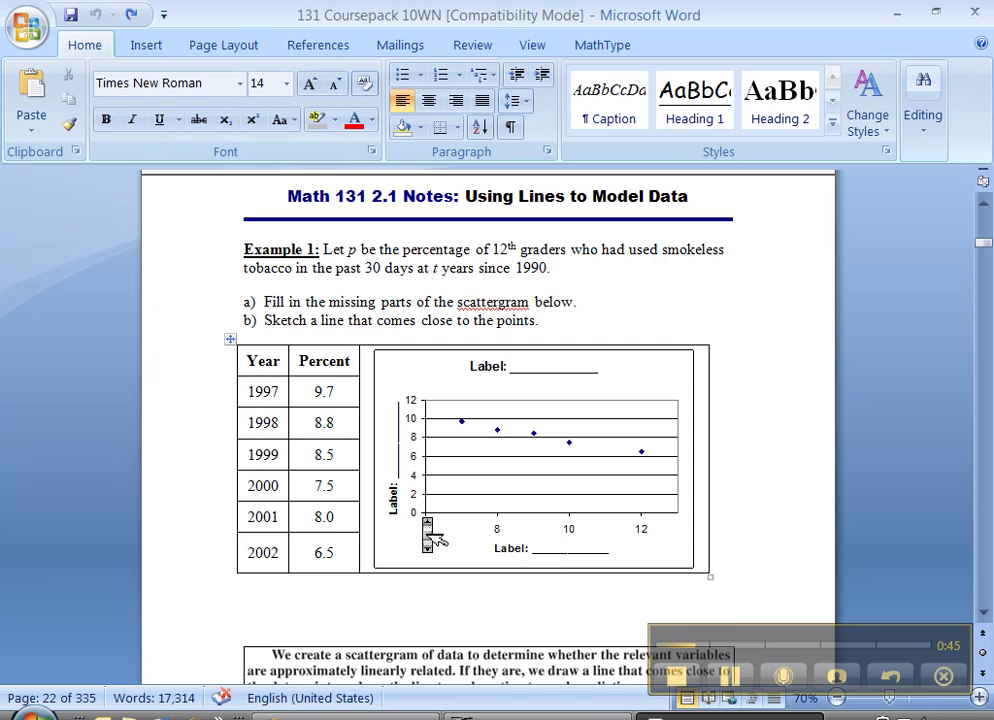
scroll(437, 540, "down", 2)
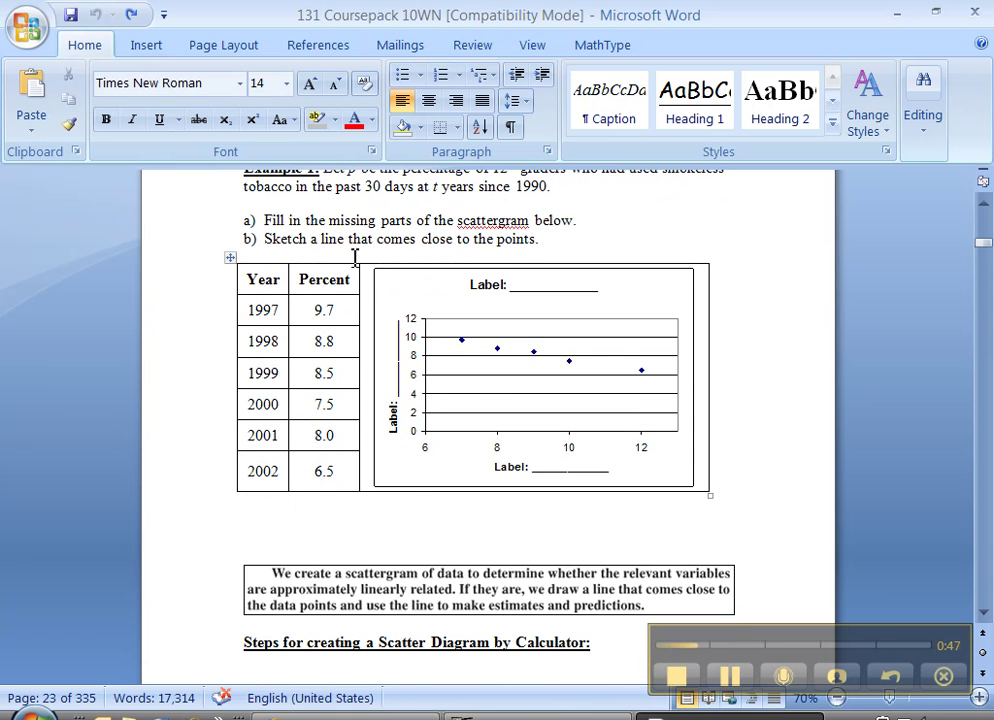
scroll(355, 258, "up", 1)
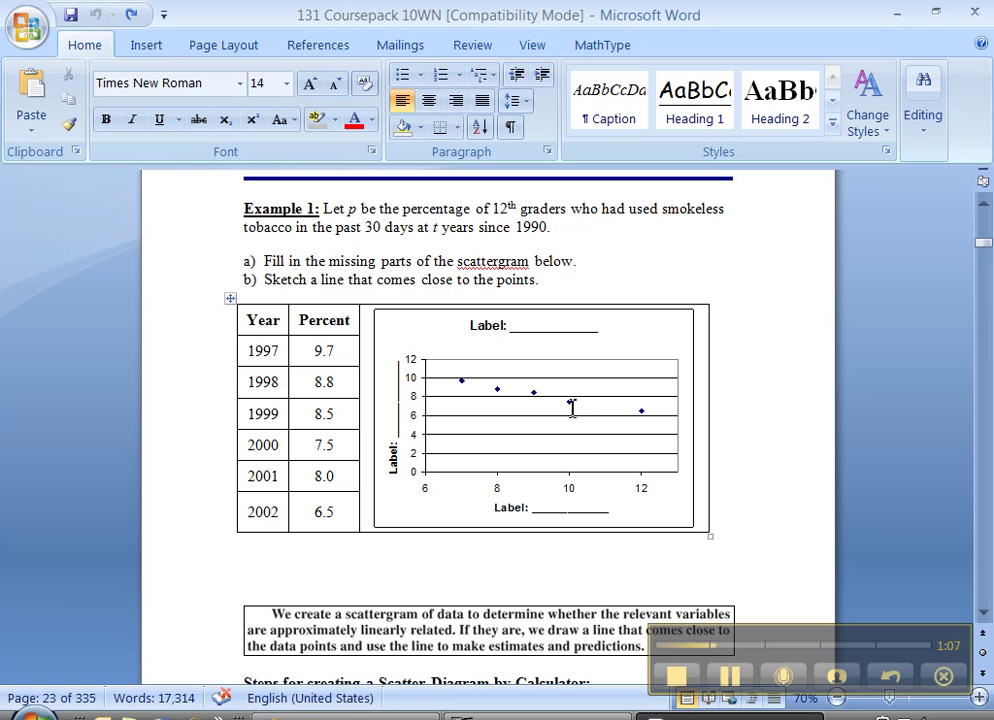
left_click(337, 512)
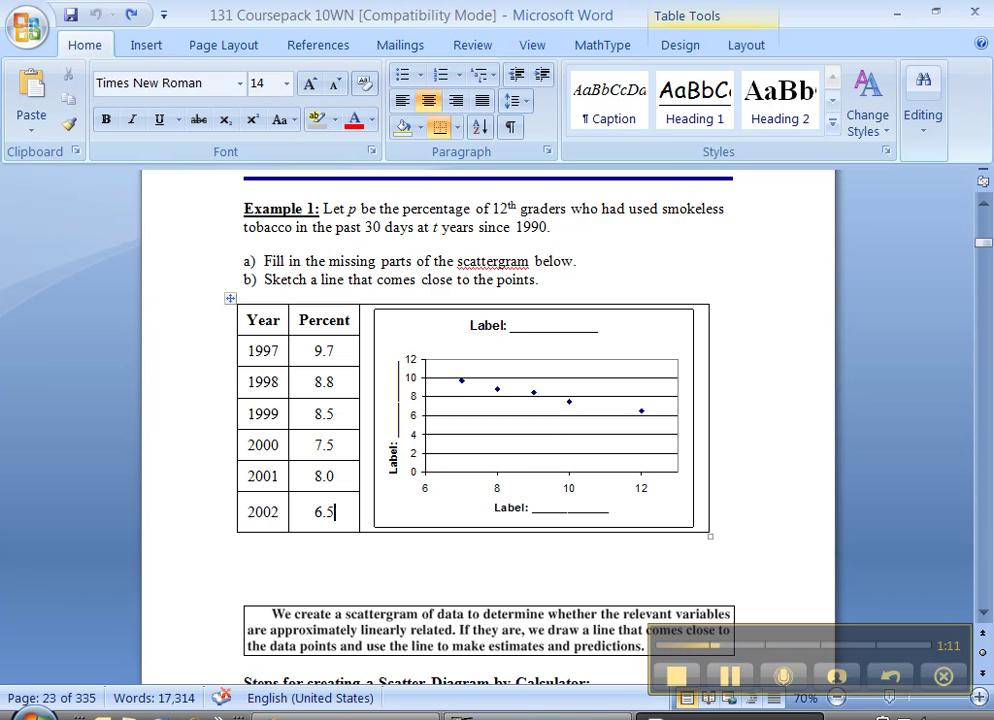
left_click(480, 714)
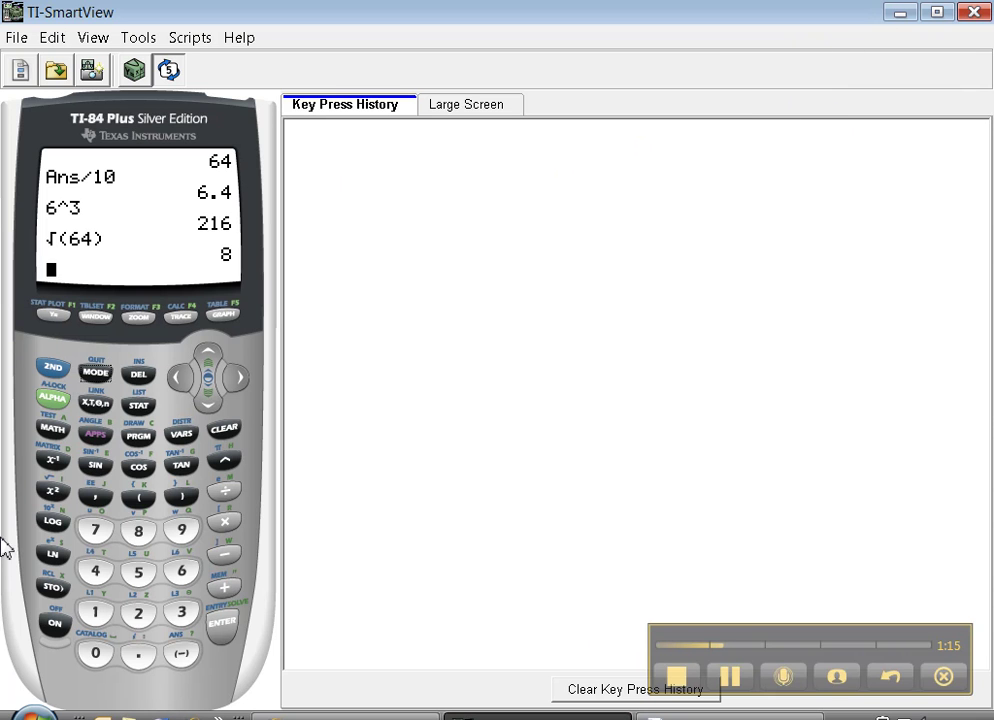
Step: Open the STAT list editor with empty L1, L2 and L3 columns
left_click(141, 408)
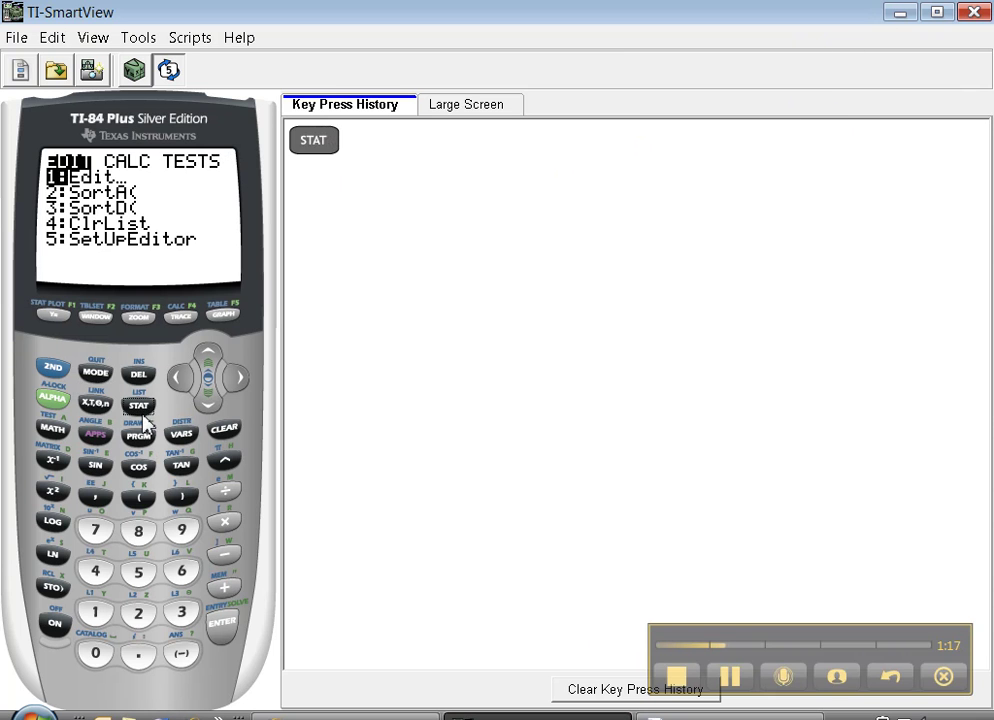
left_click(220, 624)
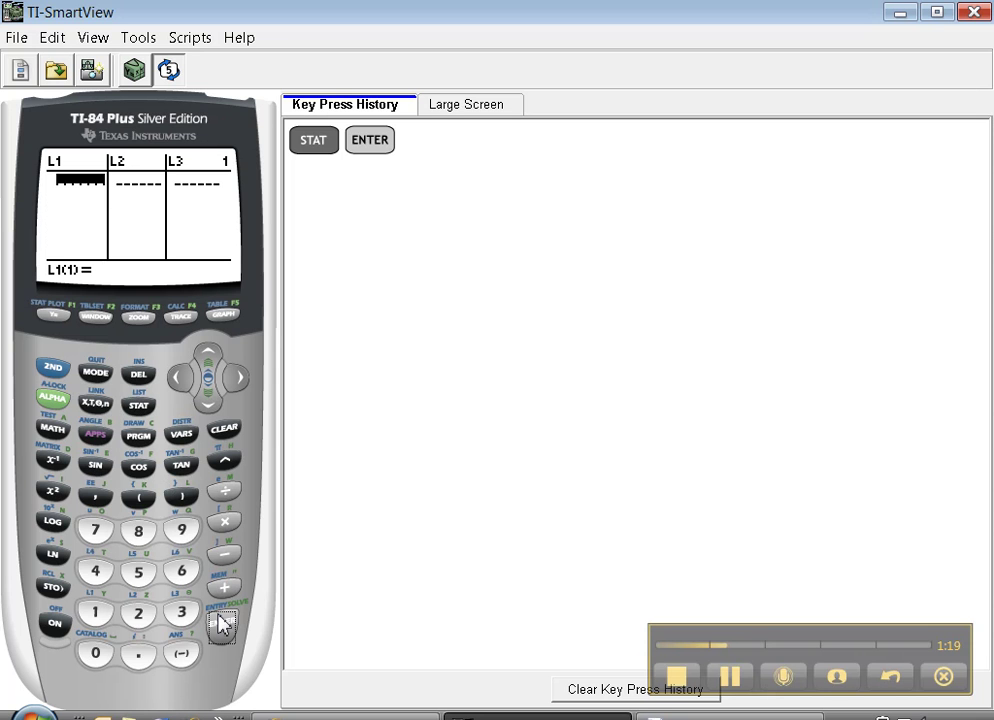
left_click(142, 407)
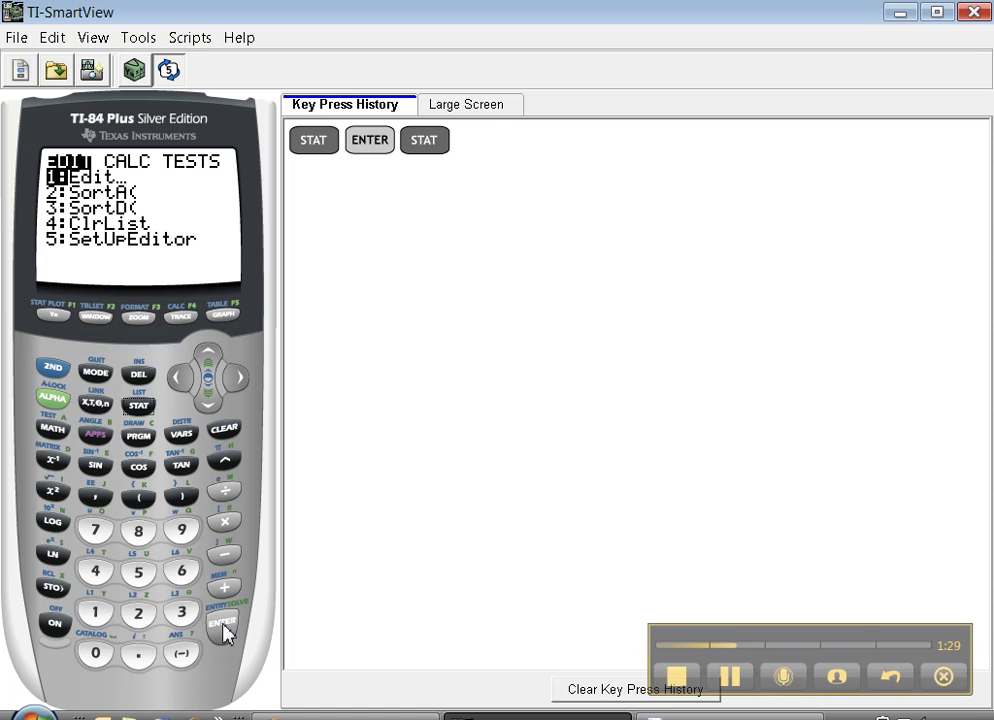
left_click(96, 613)
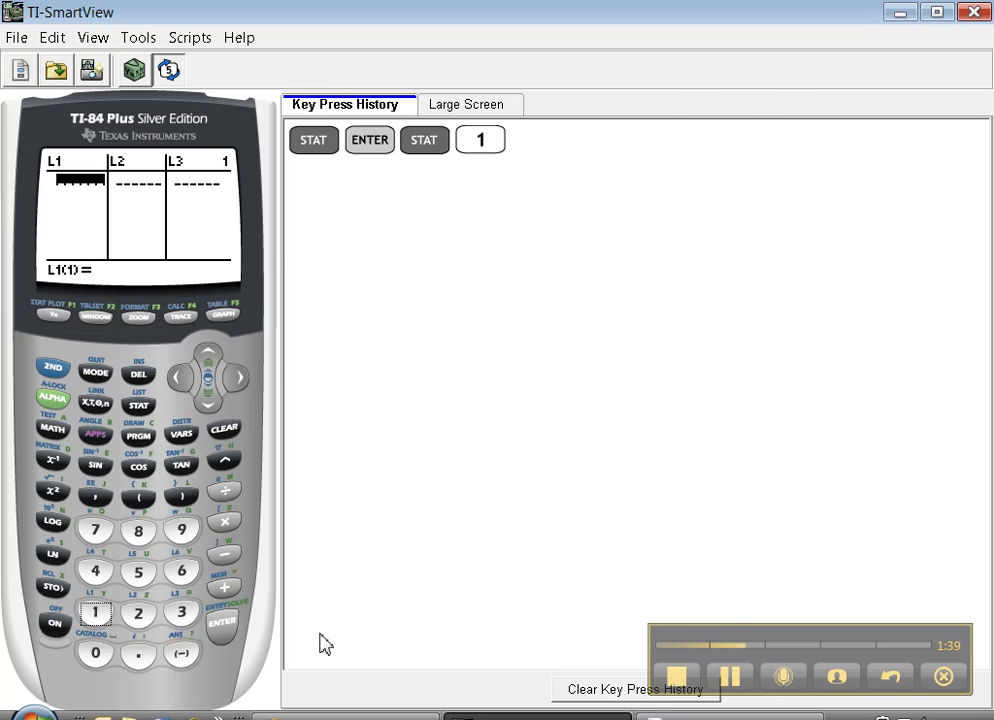
Step: Enter the year offsets 7, 8, 9, 10, 11, 12 into L1, checking the Word table
left_click(730, 715)
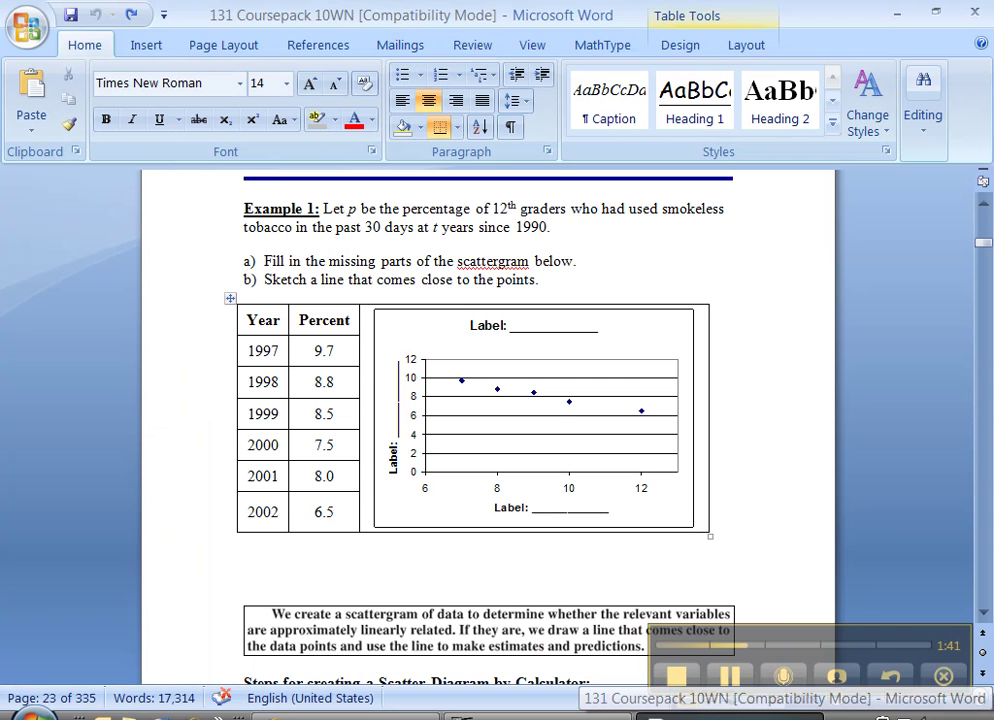
left_click(540, 713)
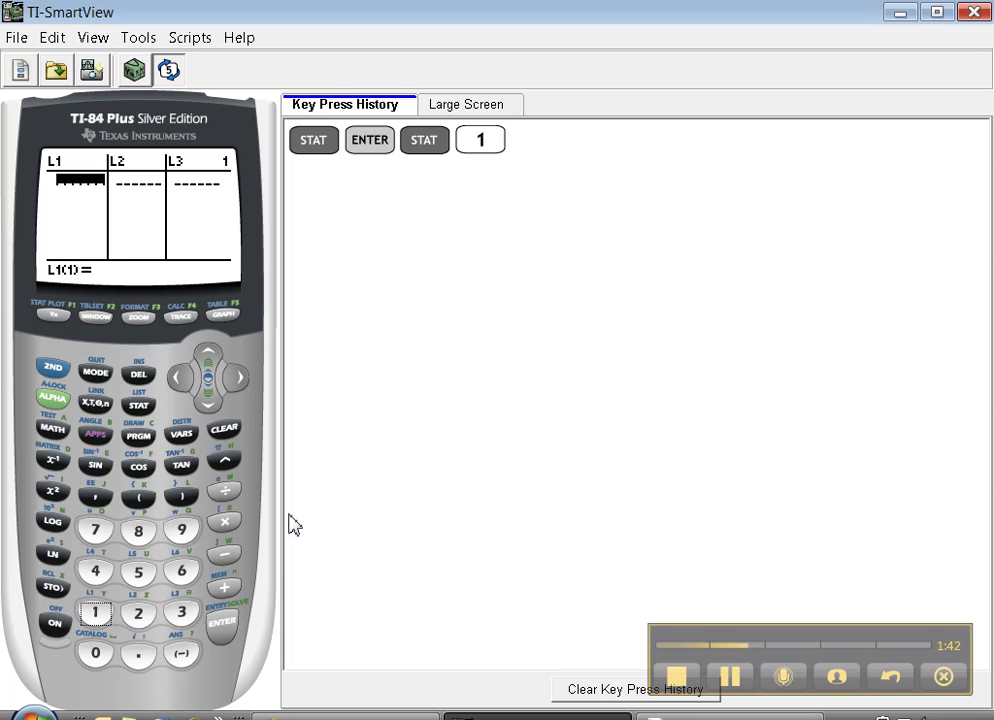
left_click(97, 531)
key("Return")
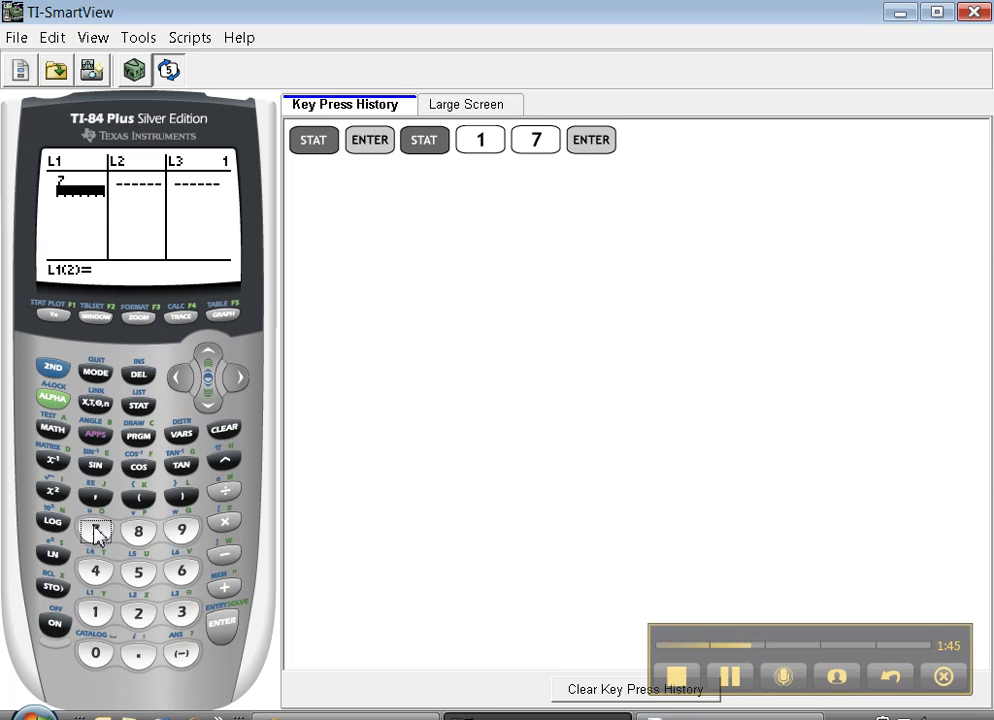
key("8")
key("Return")
key("9")
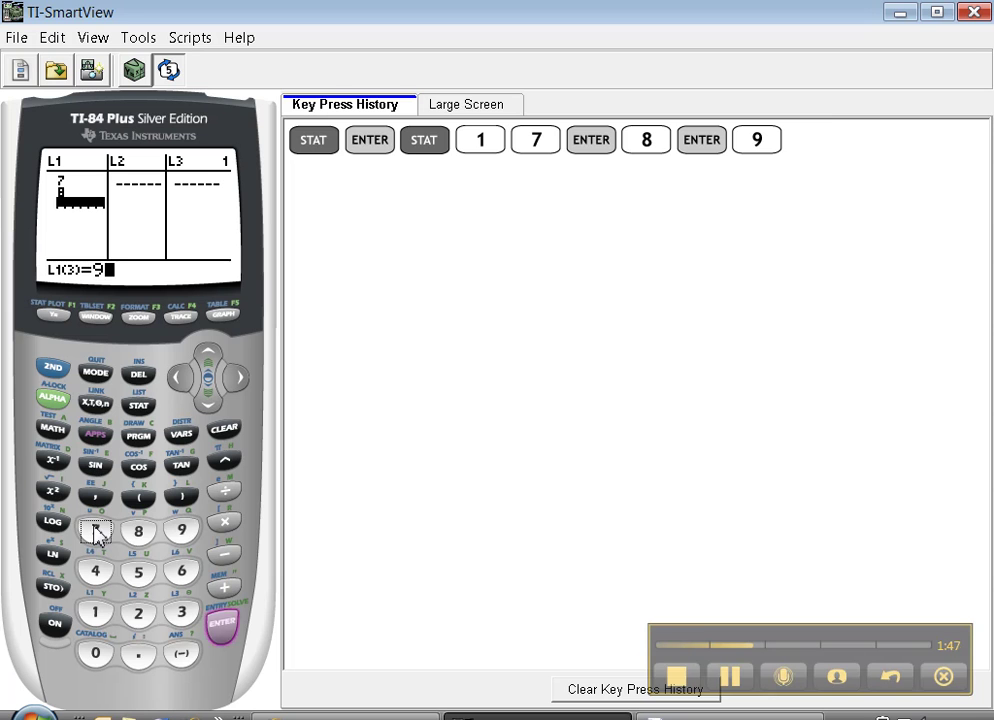
key("Return")
key("1")
key("0")
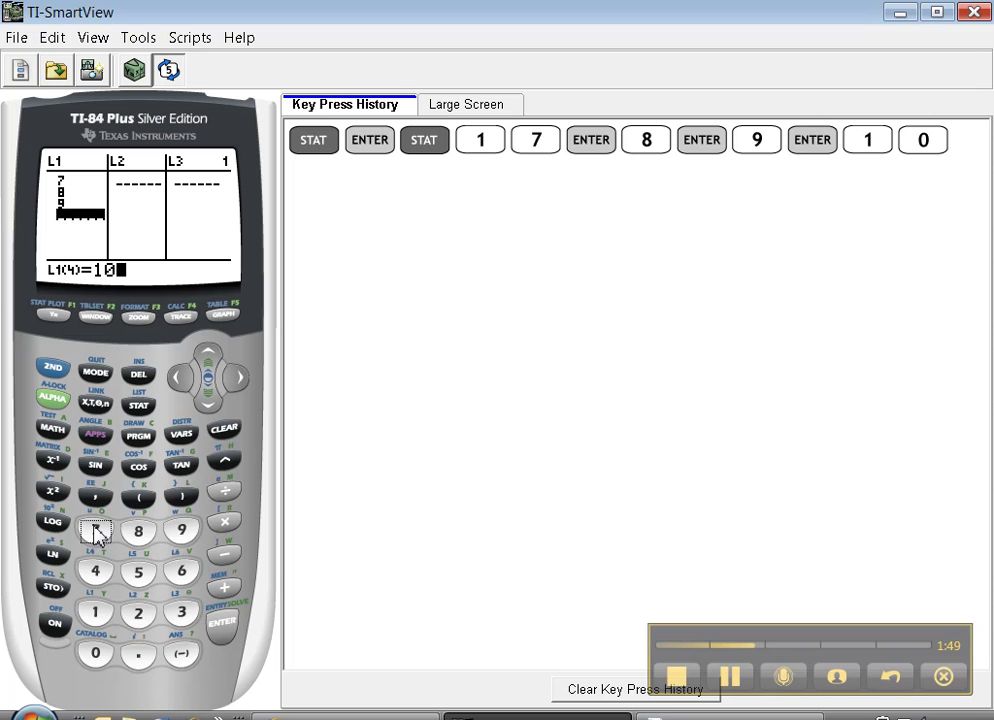
key("Return")
key("1")
key("1")
key("Return")
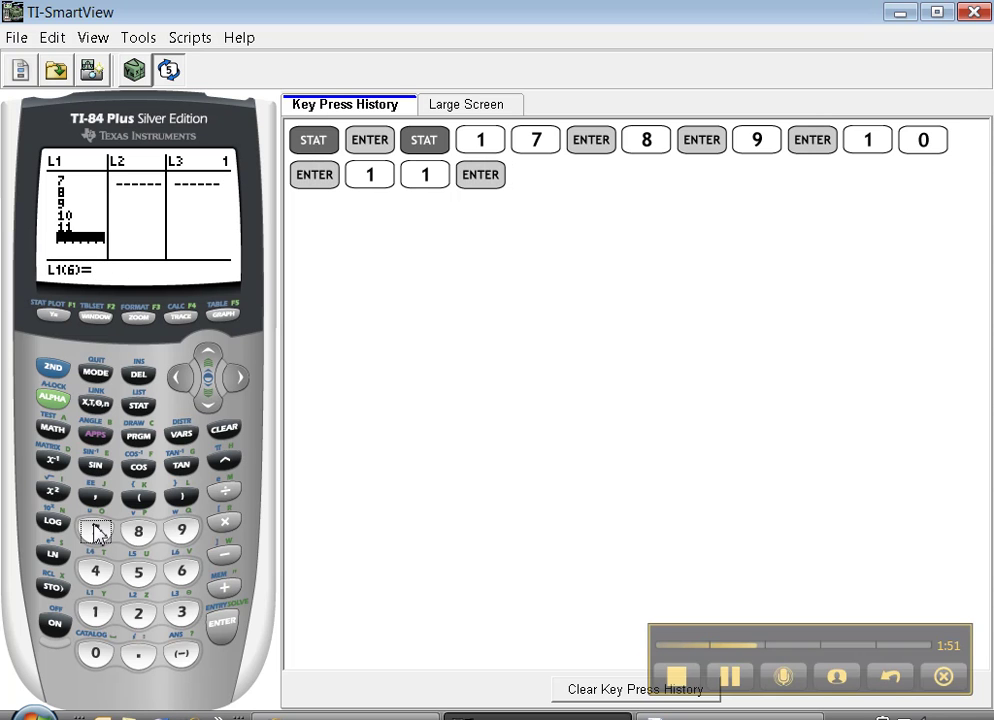
left_click(470, 712)
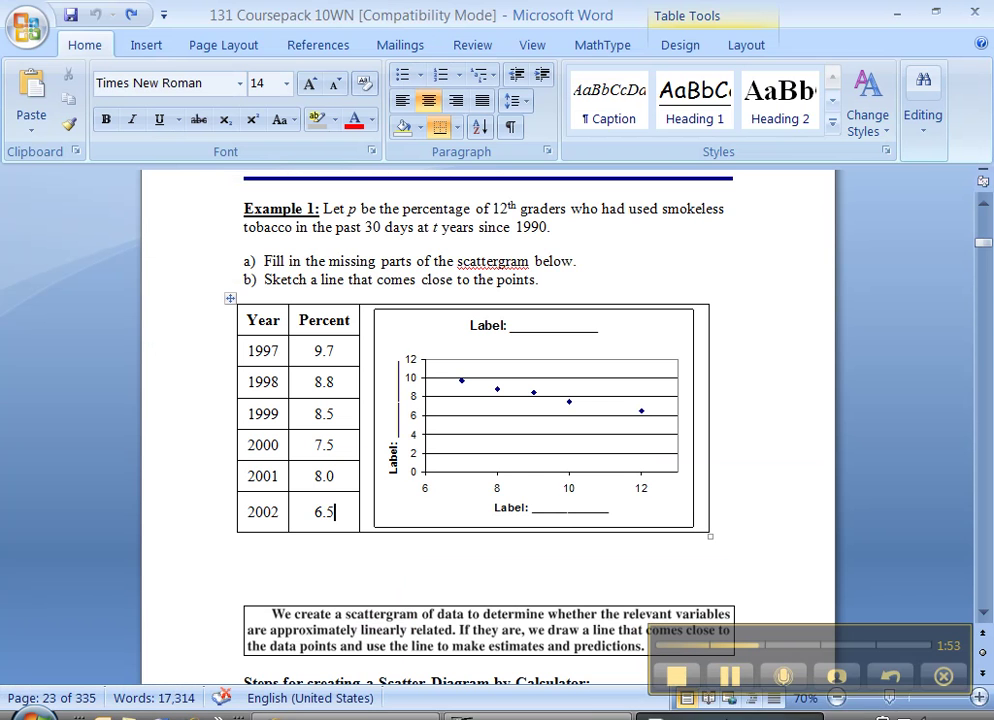
left_click(470, 712)
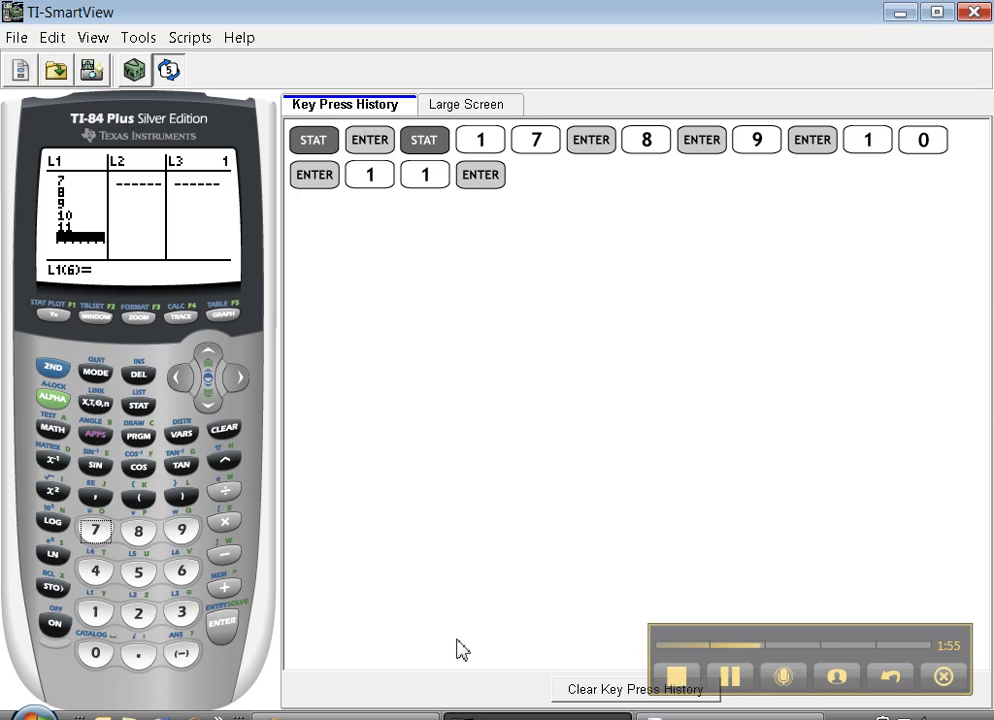
type("12")
key("Return")
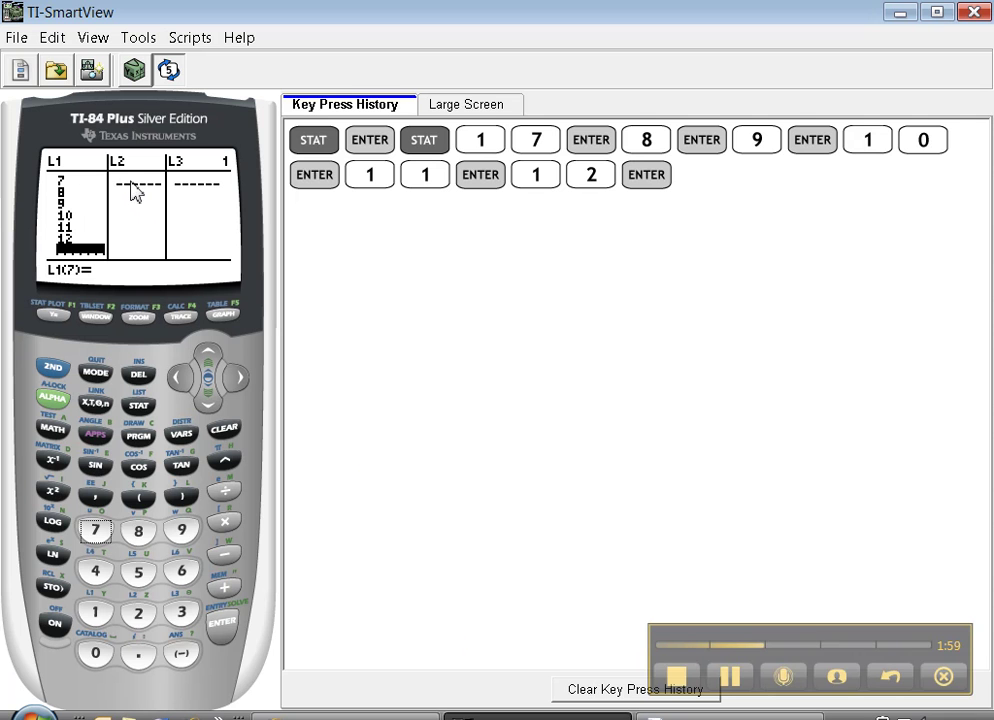
Step: Enter the percentages 9.7, 8.8, 8.5, 7.5, 8 and 6.5 into L2
left_click(239, 381)
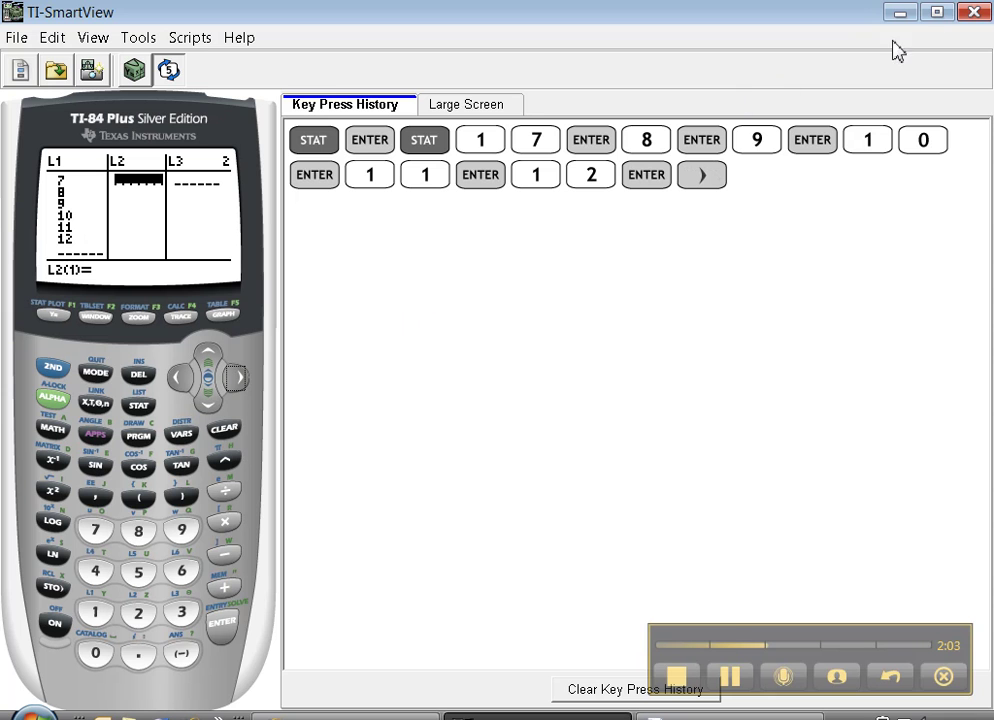
left_click(735, 714)
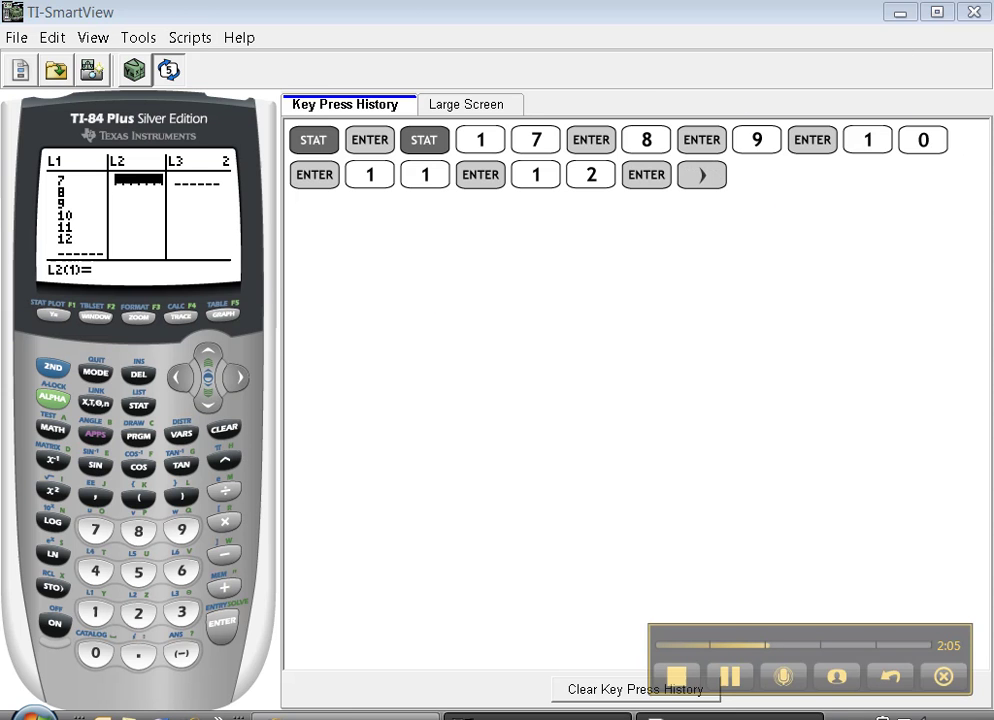
key("alt+Tab")
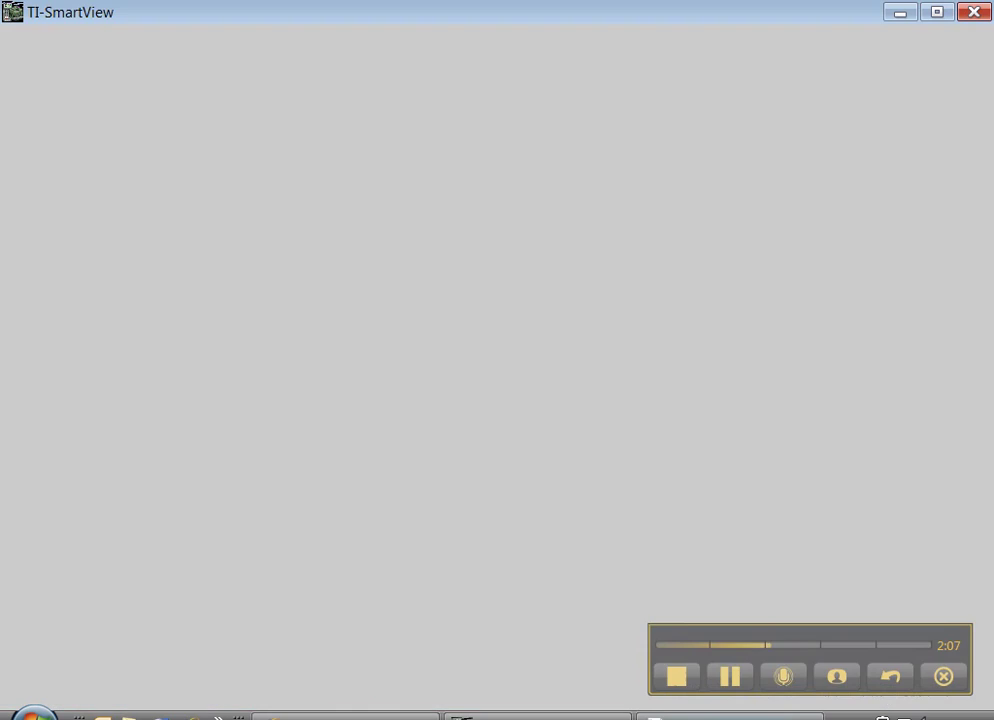
type("9.7")
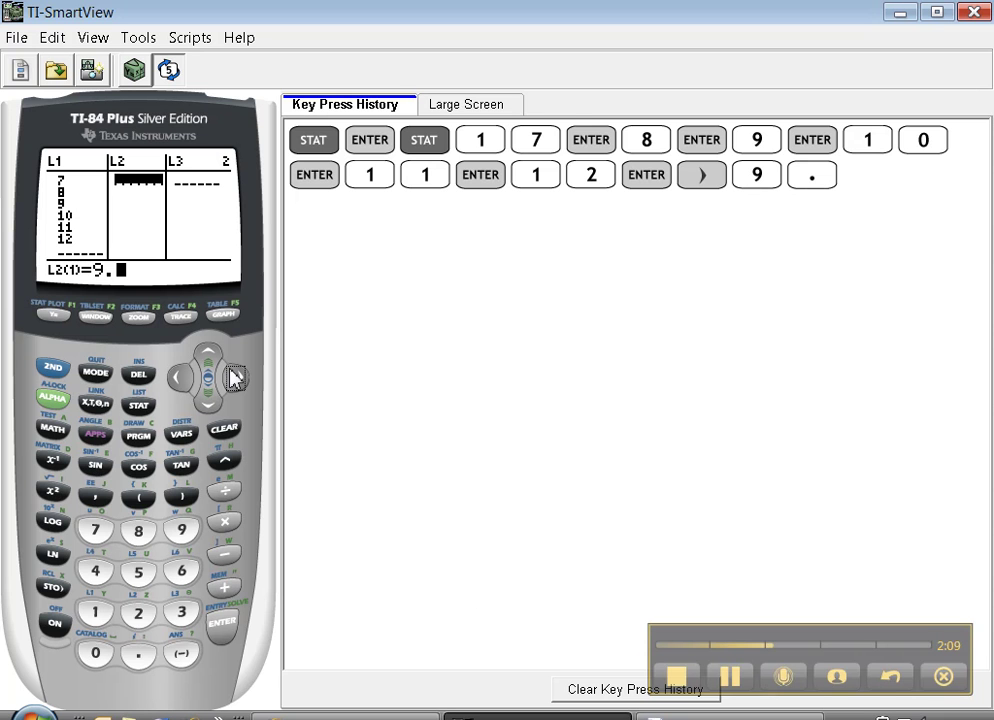
key("Return")
type("8.8")
key("Return")
type("8.")
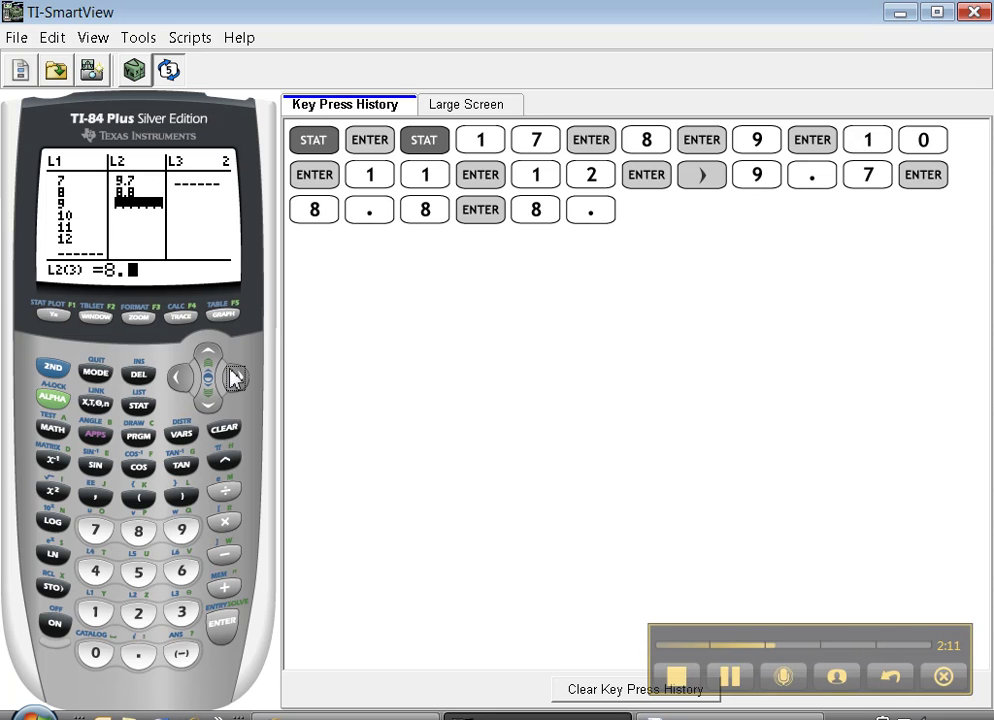
type("5")
key("Return")
type("7.5")
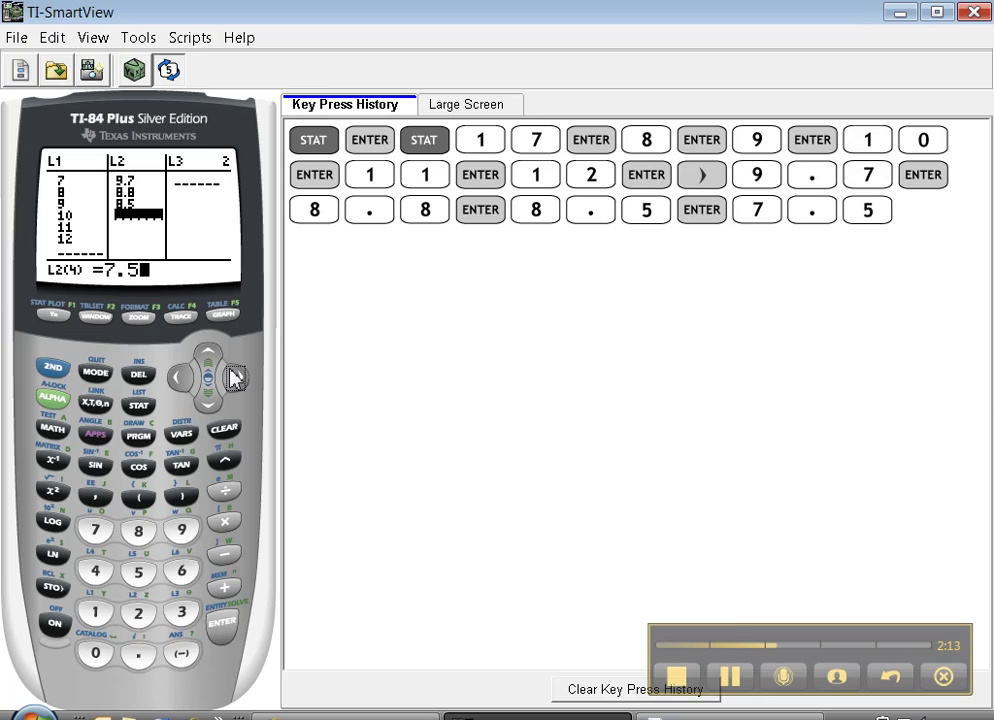
key("Return")
left_click(590, 713)
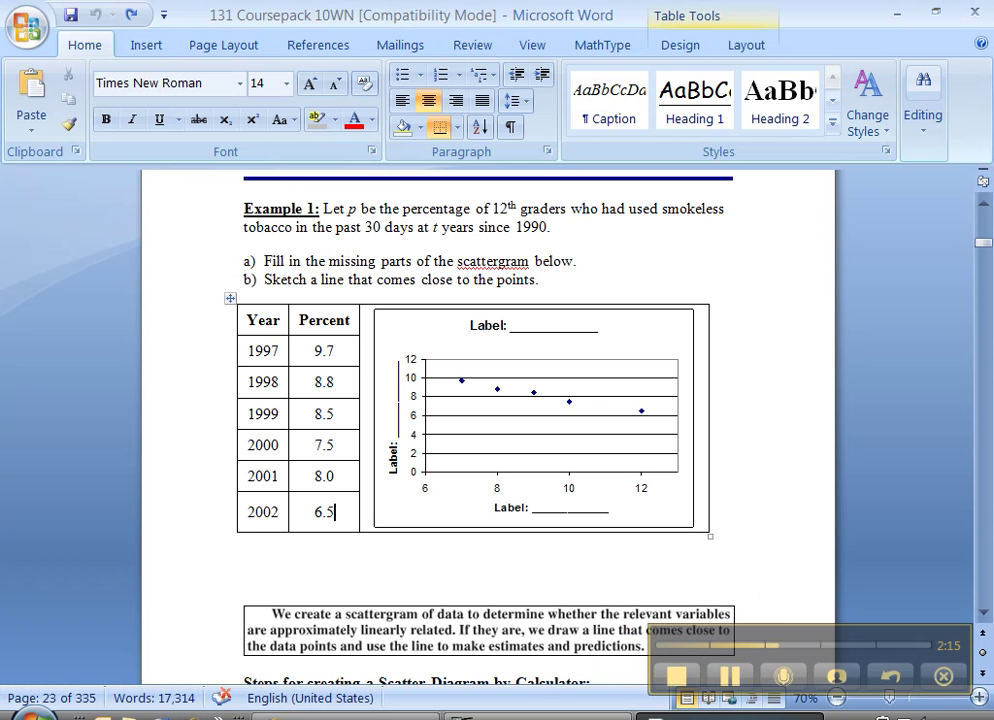
left_click(525, 713)
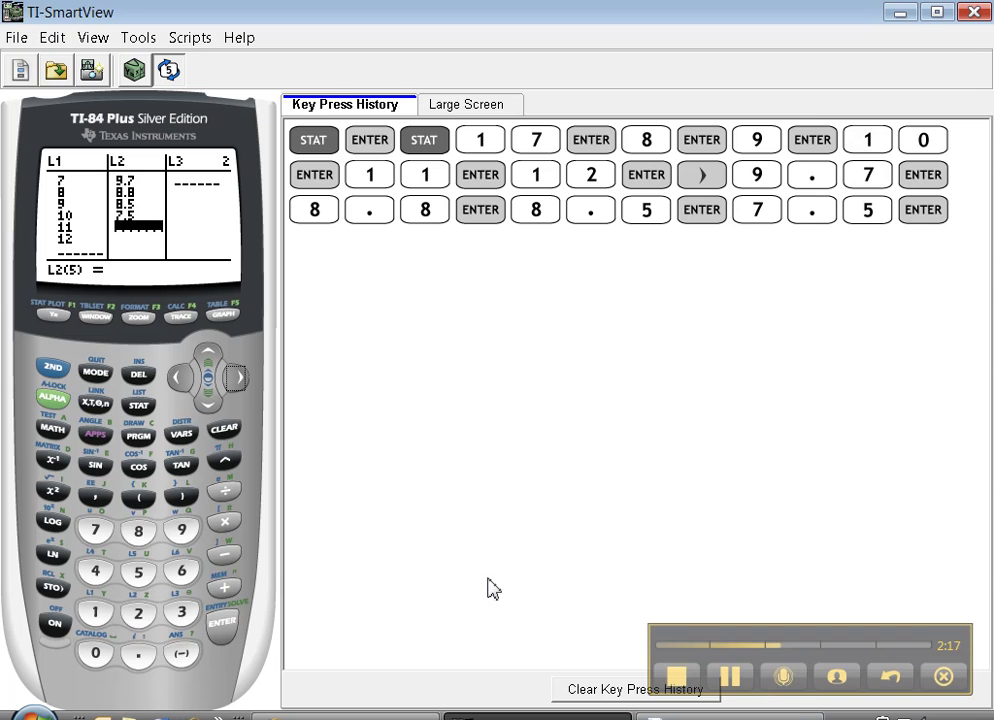
type("8")
key("Return")
type("6.5")
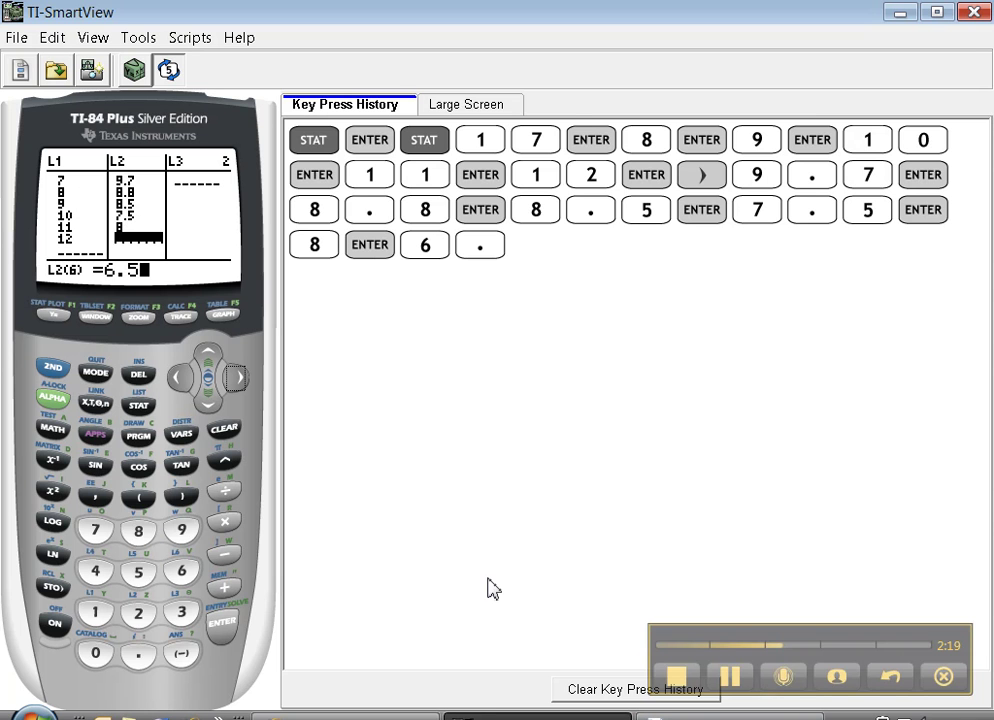
key("Return")
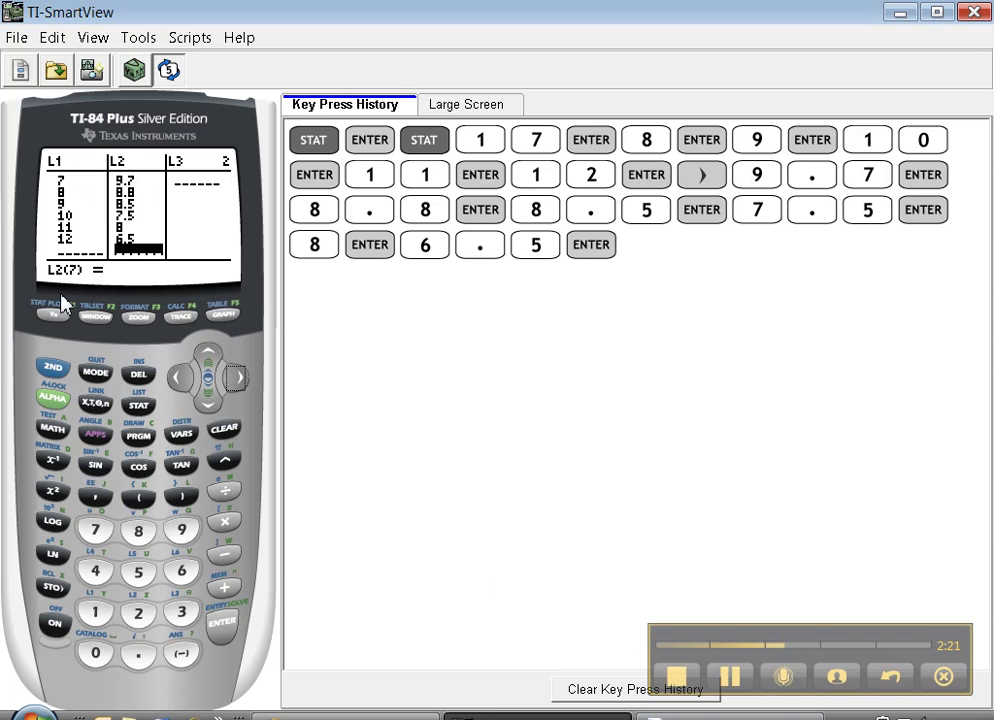
Step: Move up to the L1 column header and delete L1 from the list editor
left_click(207, 362)
left_click(207, 362)
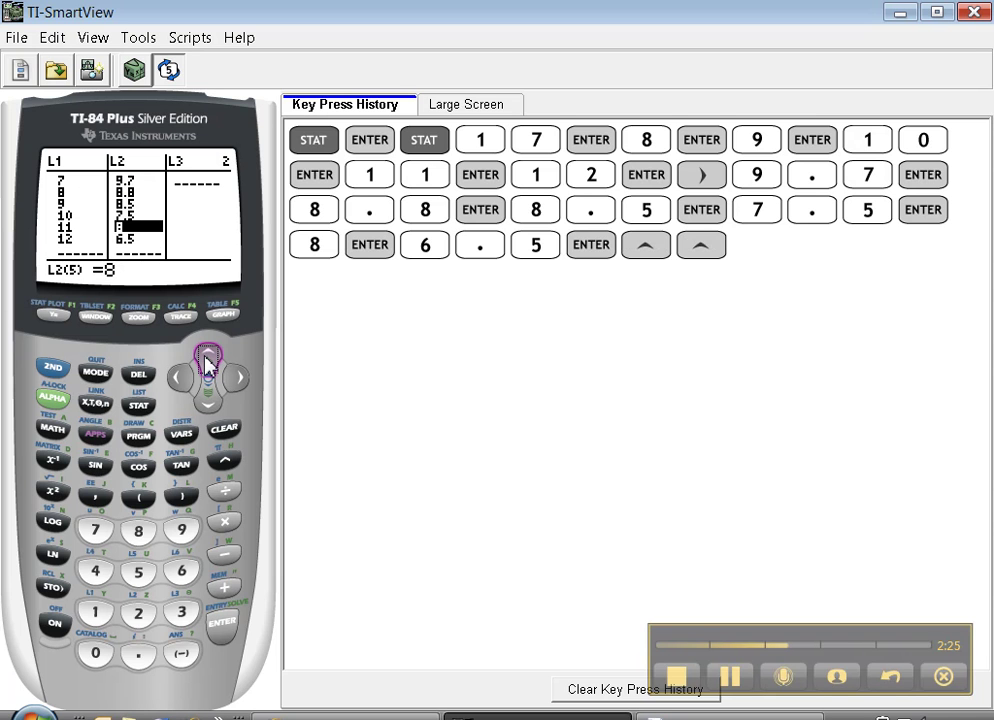
left_click(207, 362)
left_click(207, 362)
left_click(207, 362)
left_click(207, 362)
left_click(207, 362)
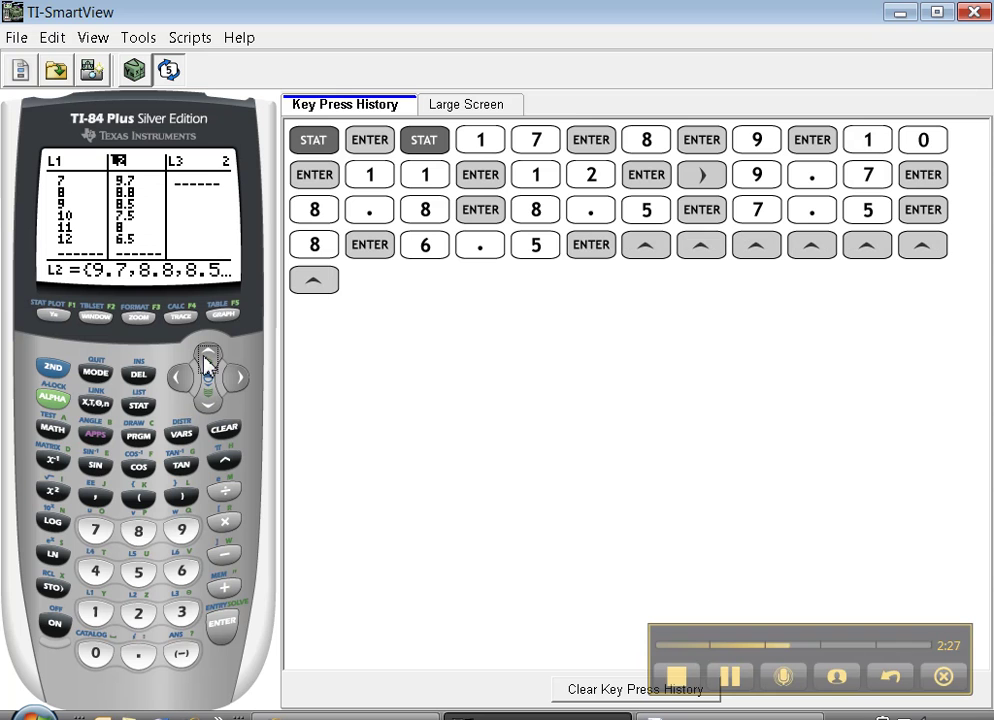
left_click(182, 378)
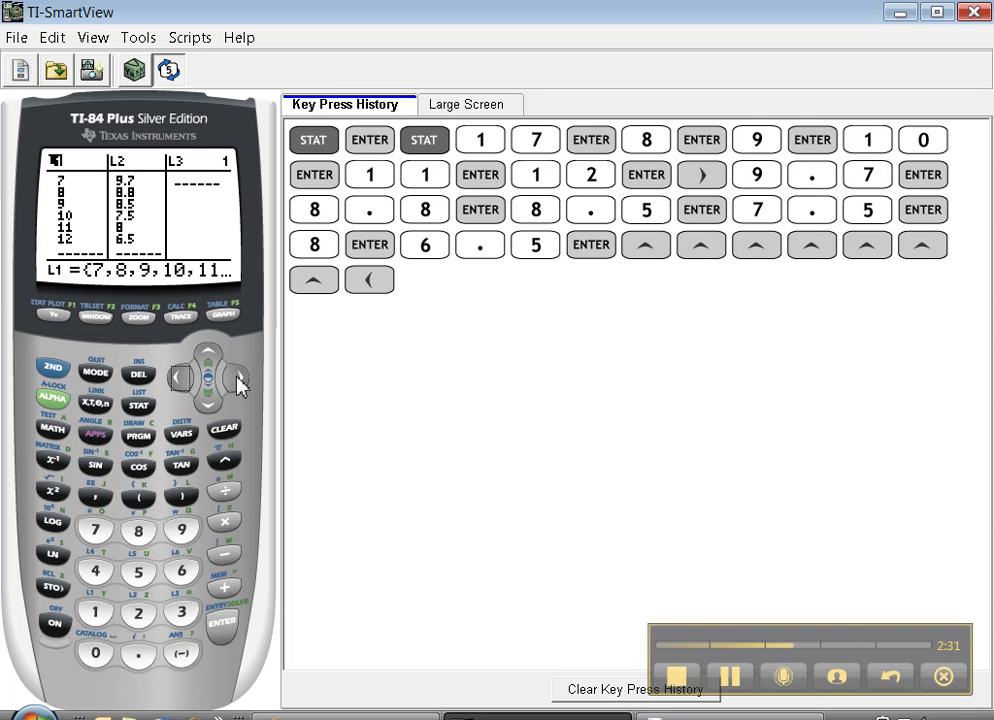
left_click(139, 376)
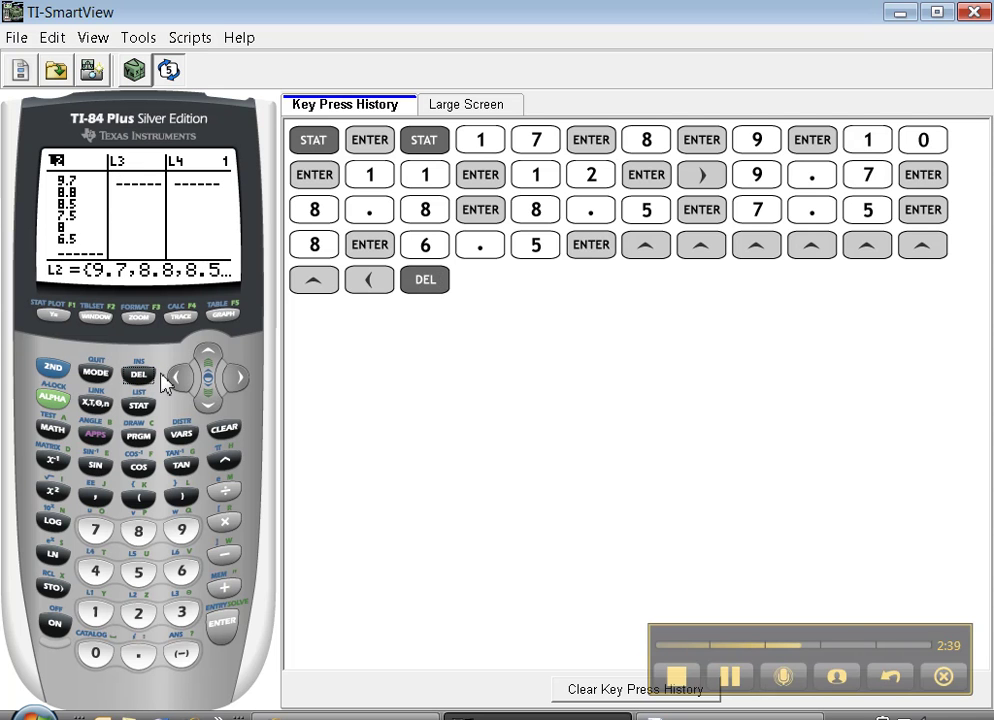
Step: Move around the editor columns, wrapping past L6 and back to L2
left_click(207, 395)
left_click(209, 357)
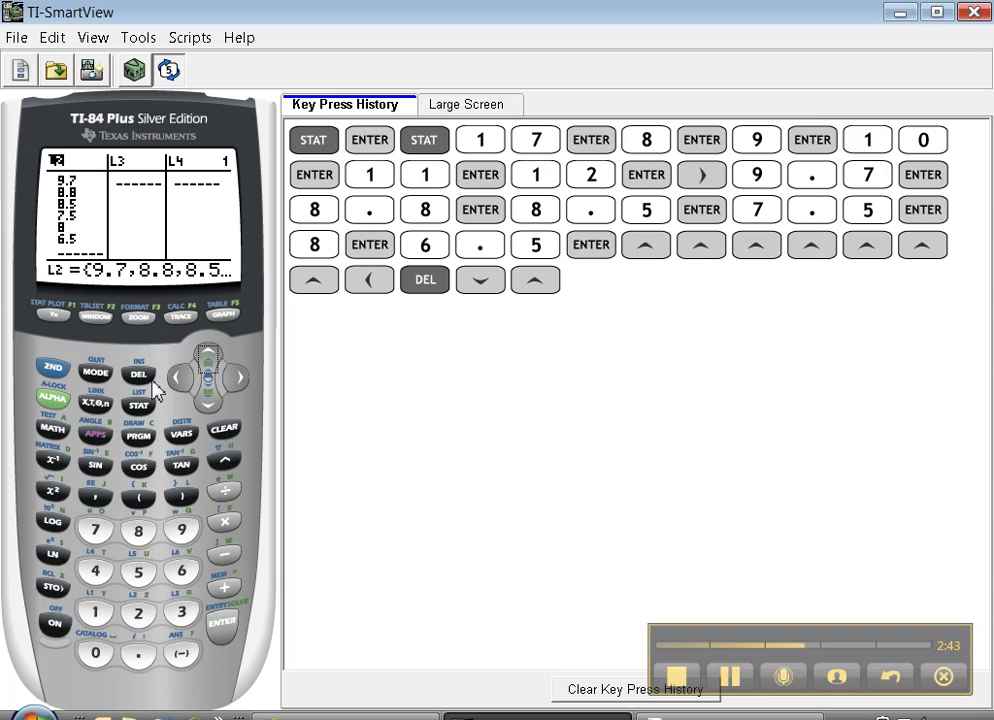
left_click(183, 378)
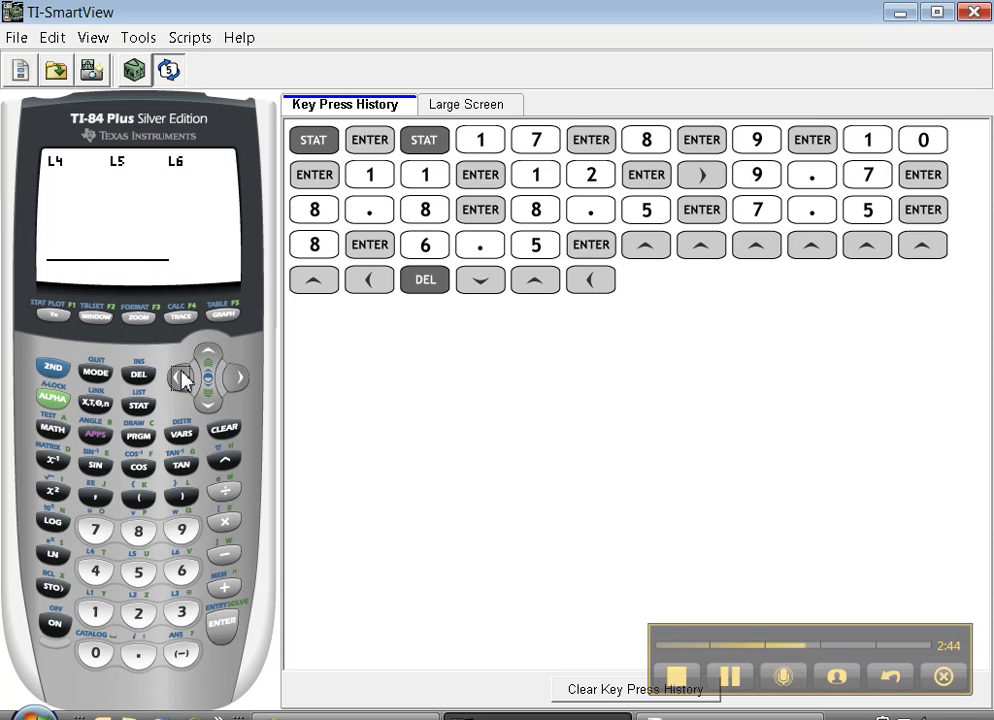
left_click(236, 378)
left_click(236, 378)
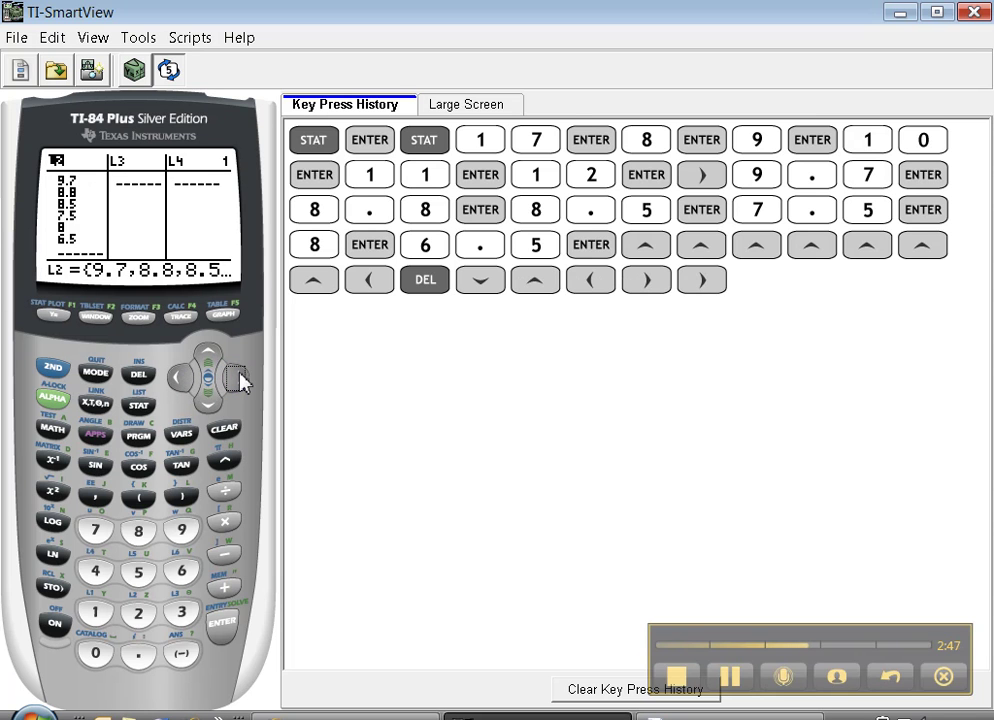
left_click(53, 367)
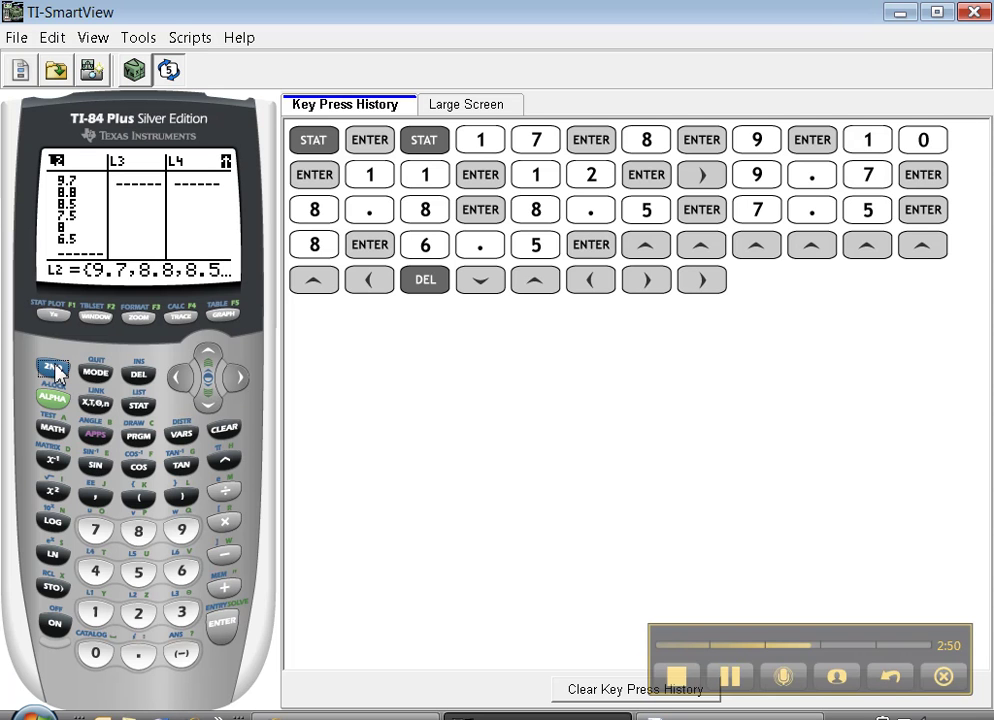
Step: Insert a new first column named L1, restoring 7–12 beside the L2 percentages
left_click(138, 376)
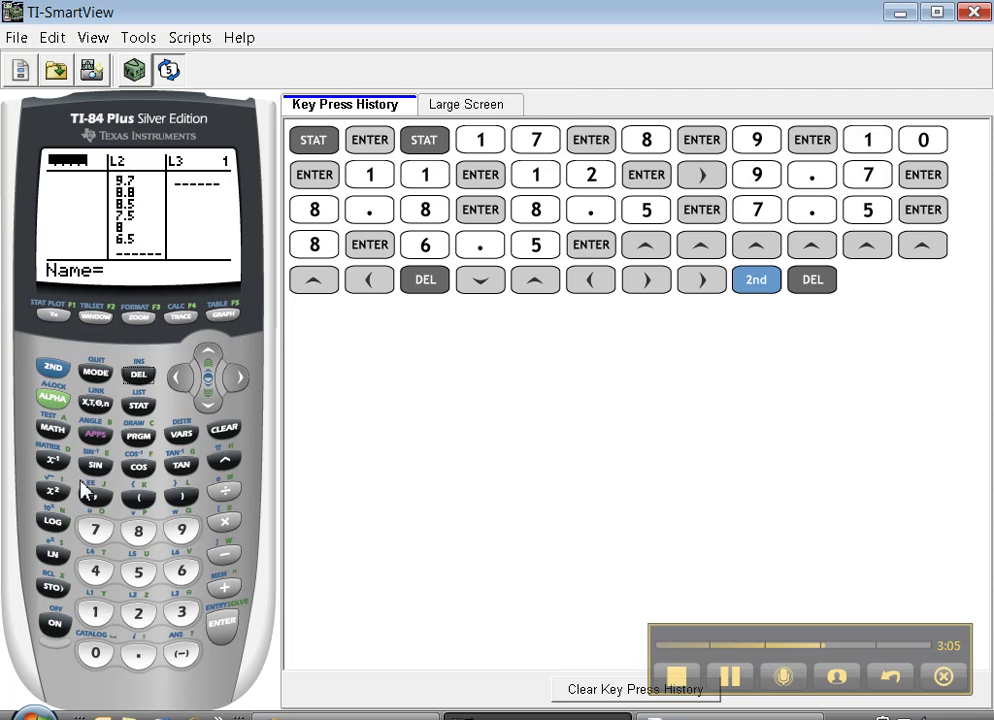
left_click(52, 369)
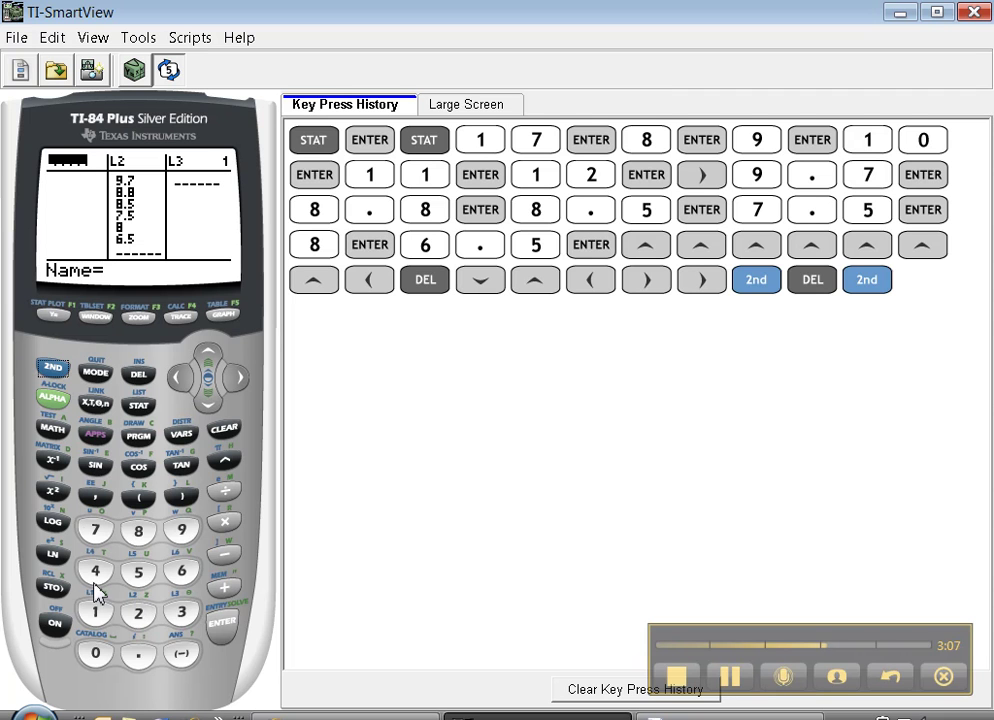
left_click(96, 610)
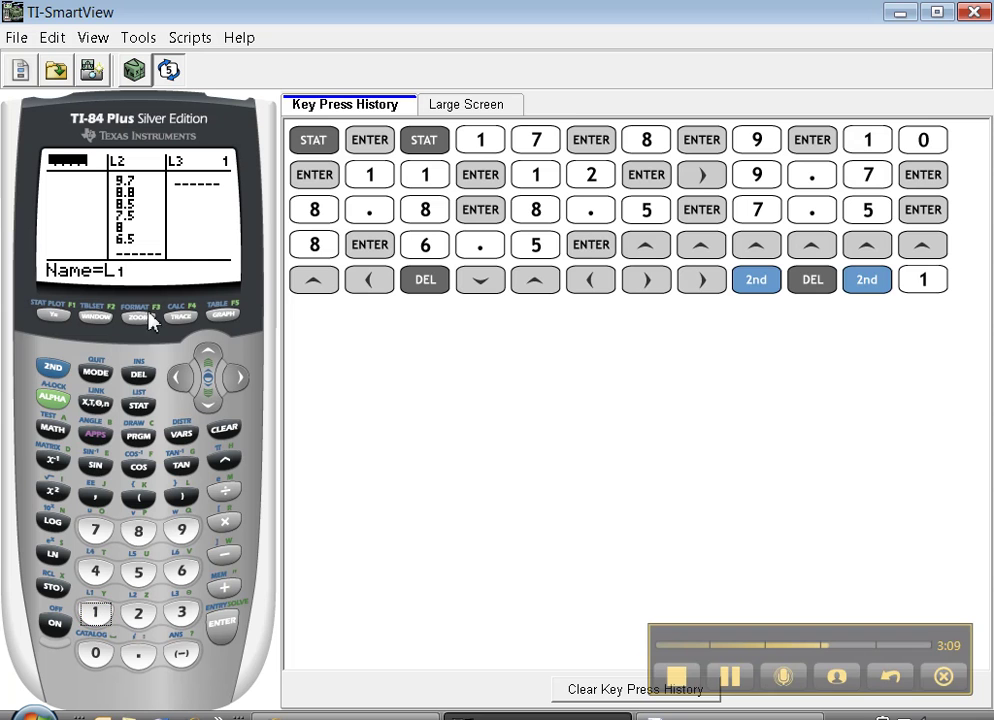
left_click(225, 622)
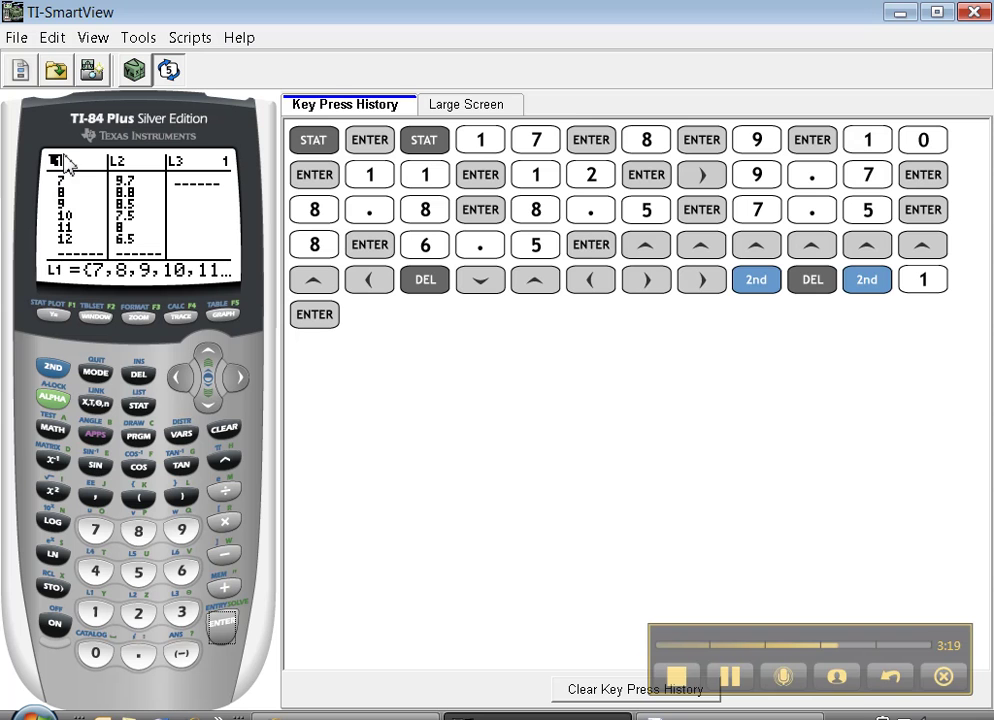
Step: Clear L1, re-enter 7, 8, 9, 10, 11, 12, then switch to the Word notes
left_click(235, 436)
left_click(223, 626)
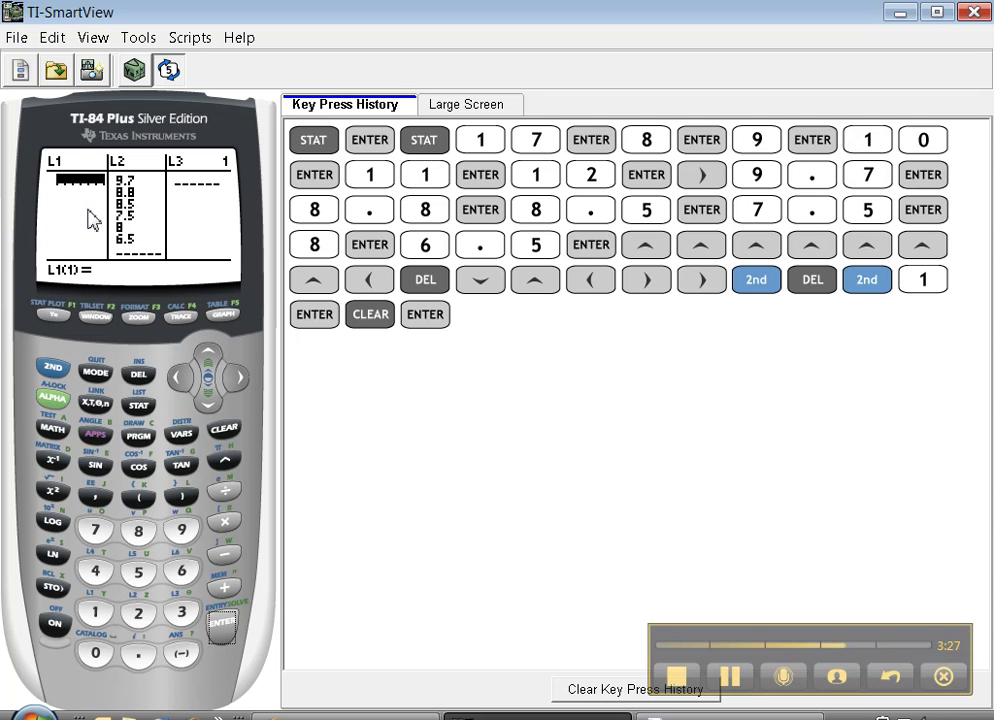
type("7")
key("Return")
type("8")
key("Return")
type("9")
key("Return")
type("10")
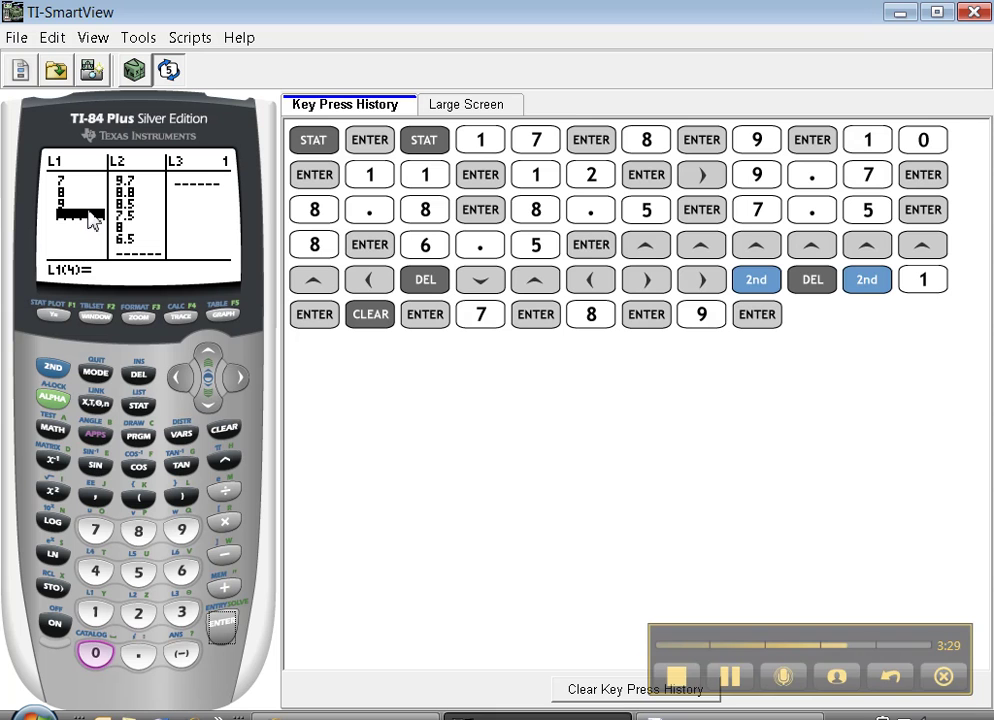
key("Return")
type("11")
key("Return")
type("12")
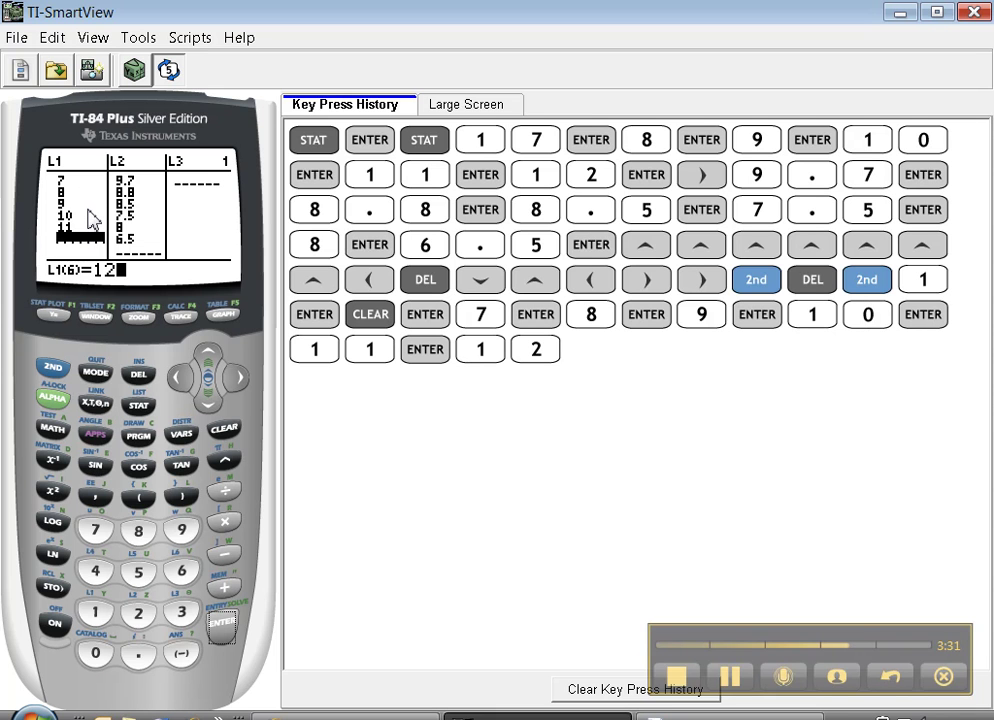
key("Return")
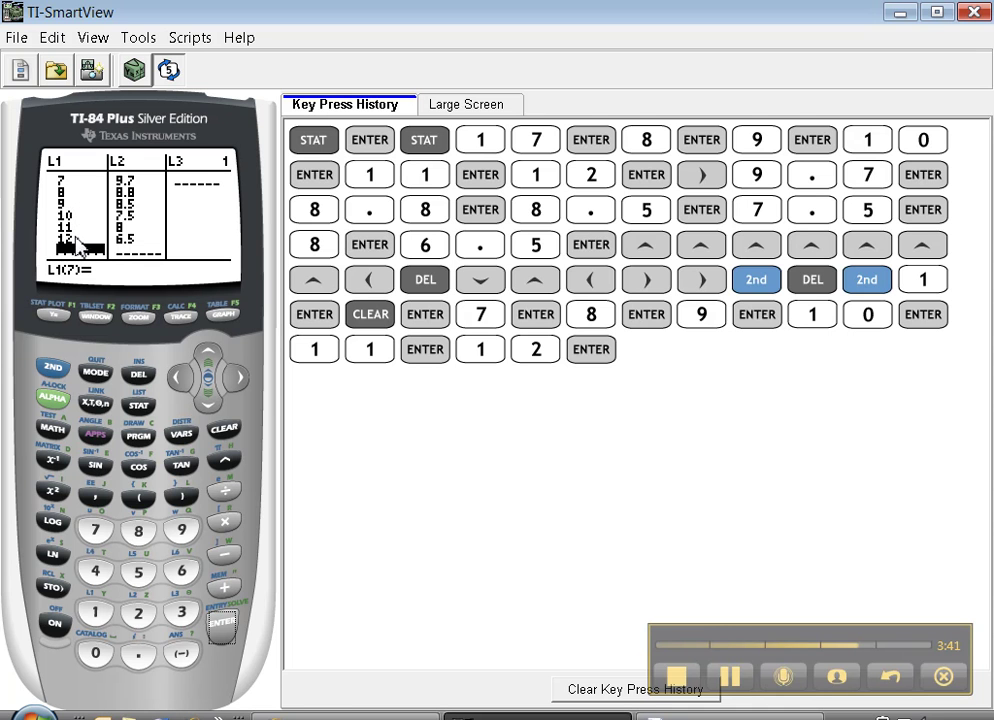
key("alt+Tab")
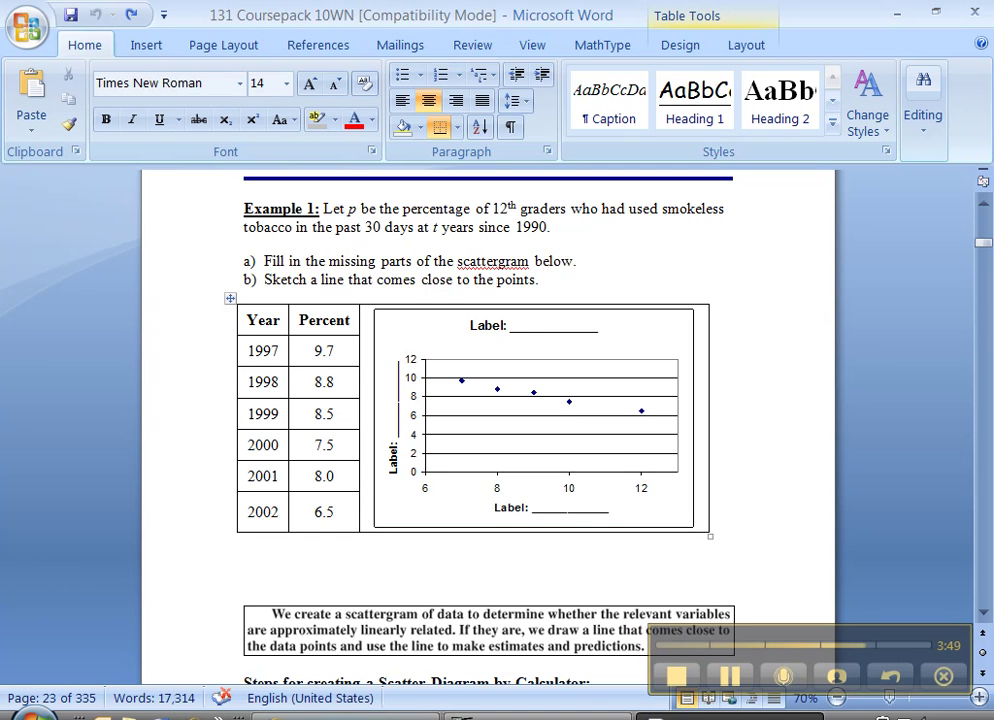
key("alt+Tab")
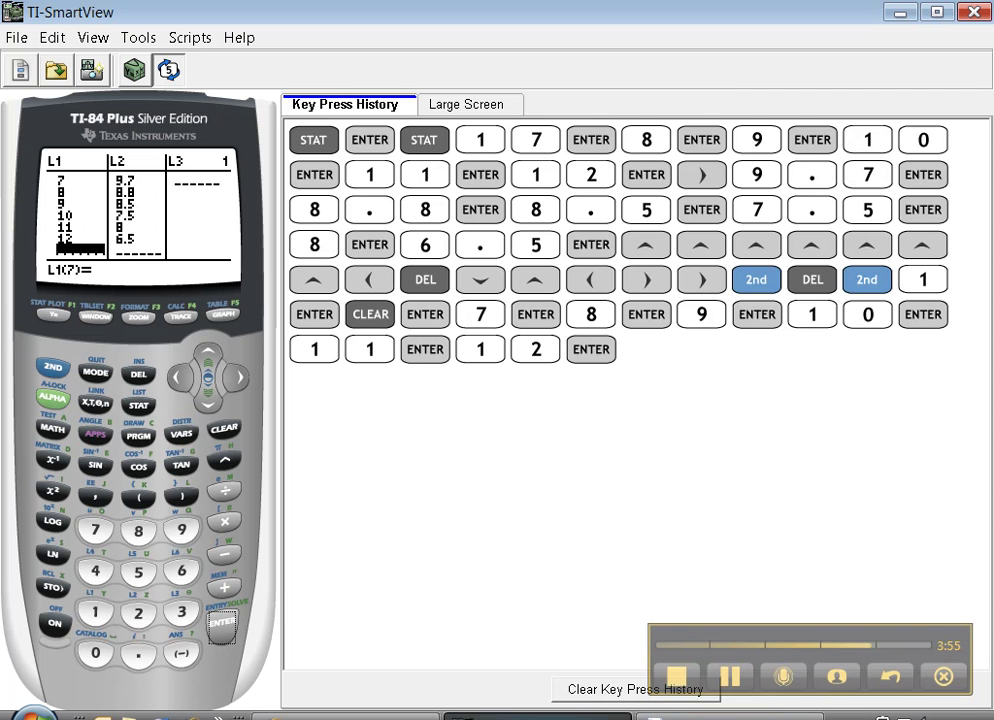
key("alt+Tab")
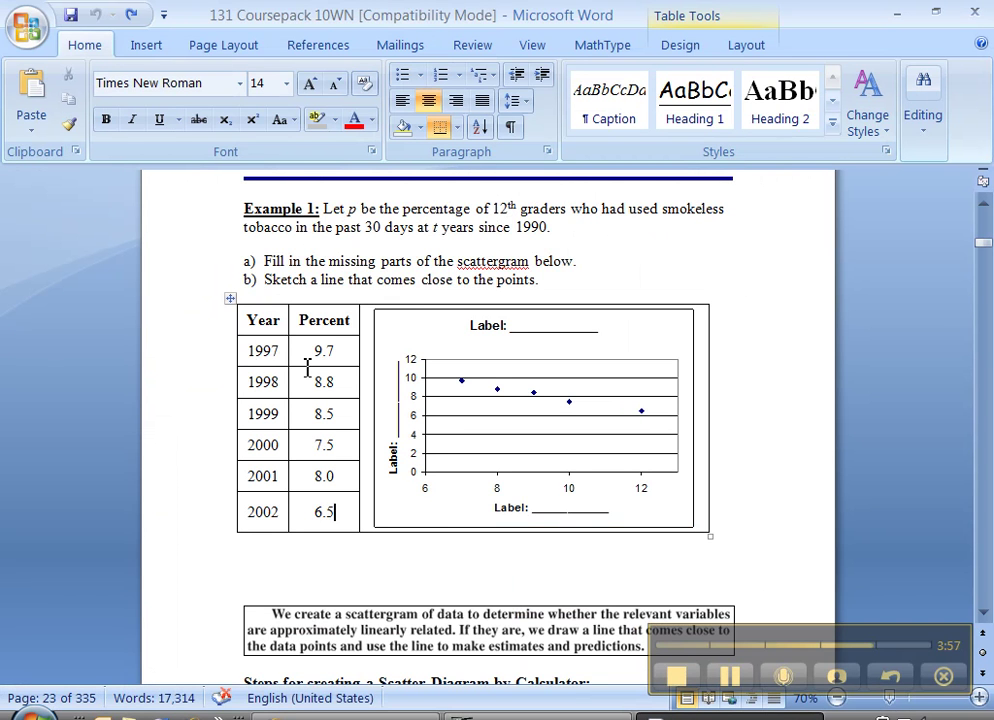
double_click(270, 349)
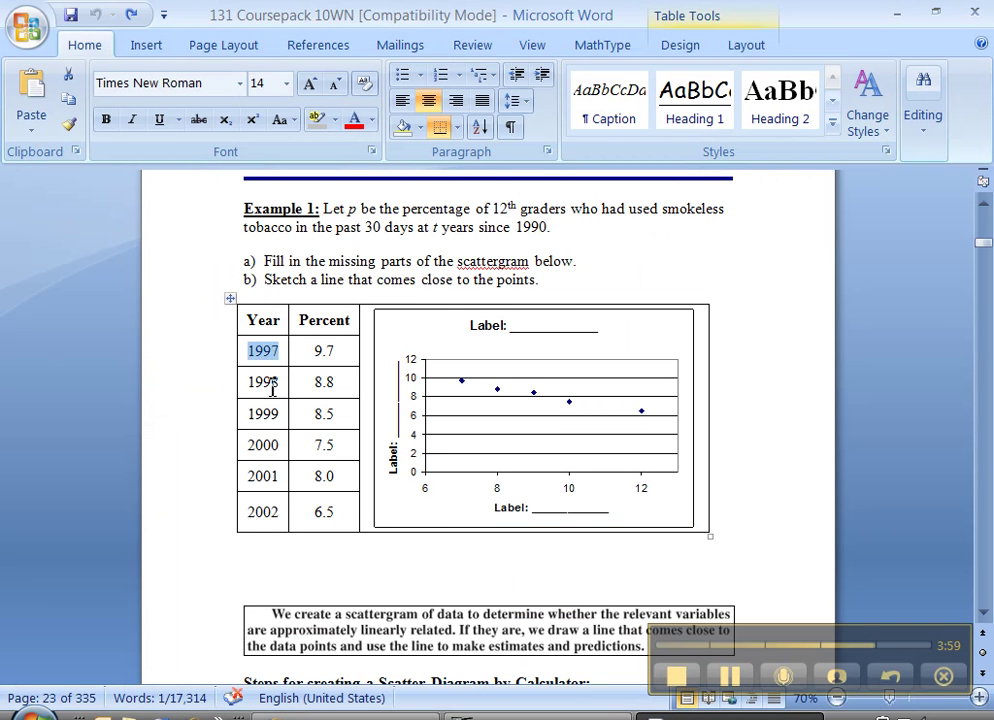
double_click(270, 386)
left_click(547, 227)
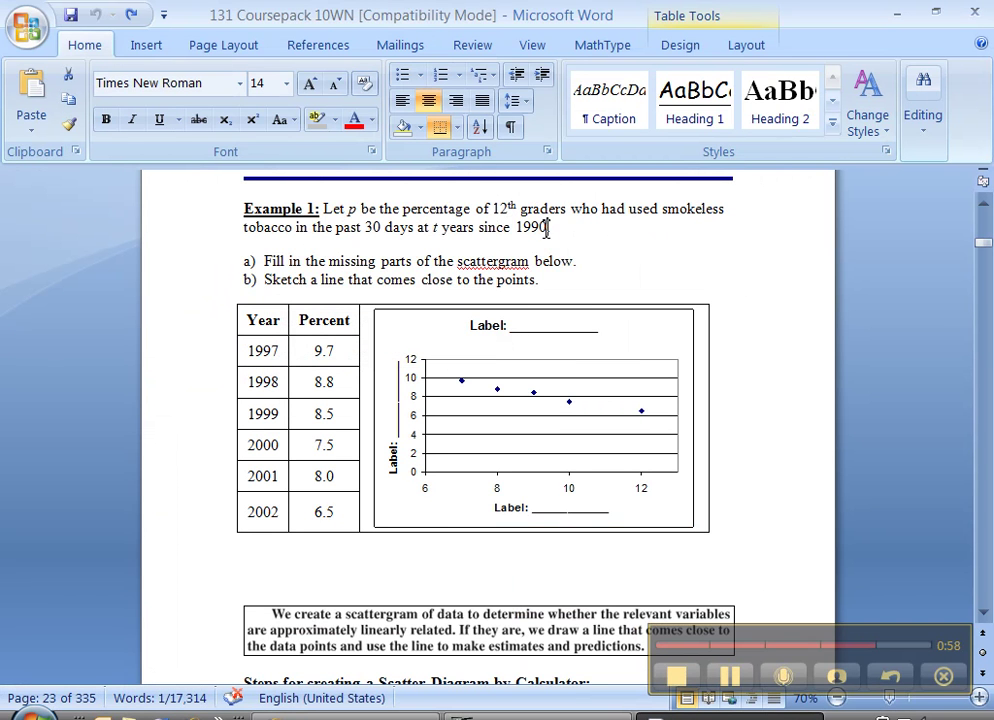
left_click_drag(547, 227, 479, 227)
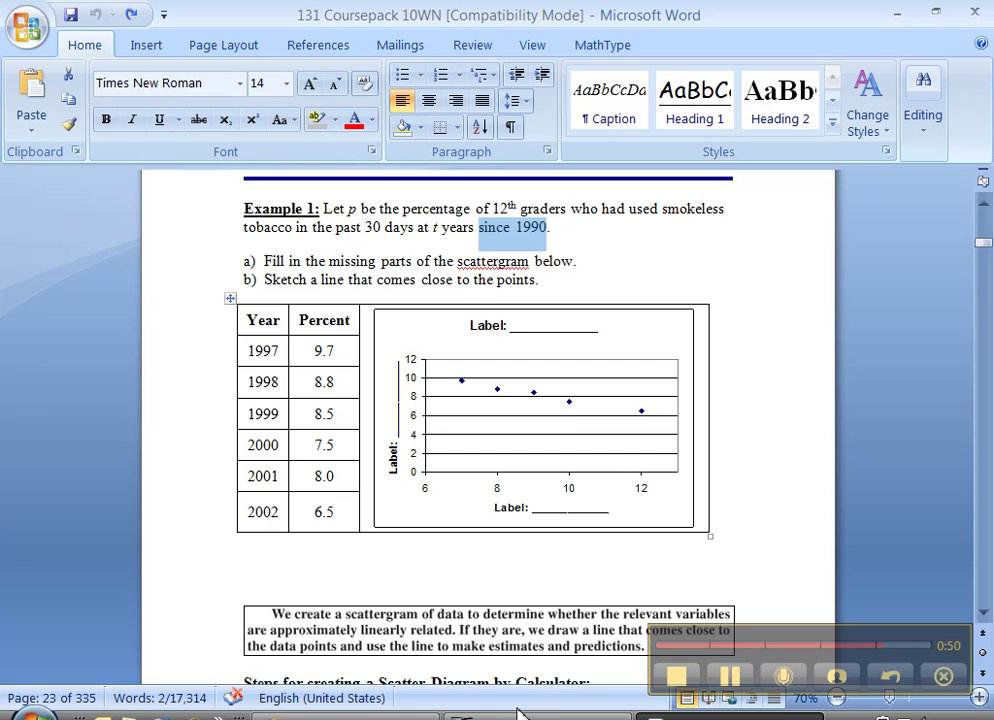
Step: Switch from Word back to the TI-SmartView list editor showing L1 and L2
key("alt+Tab")
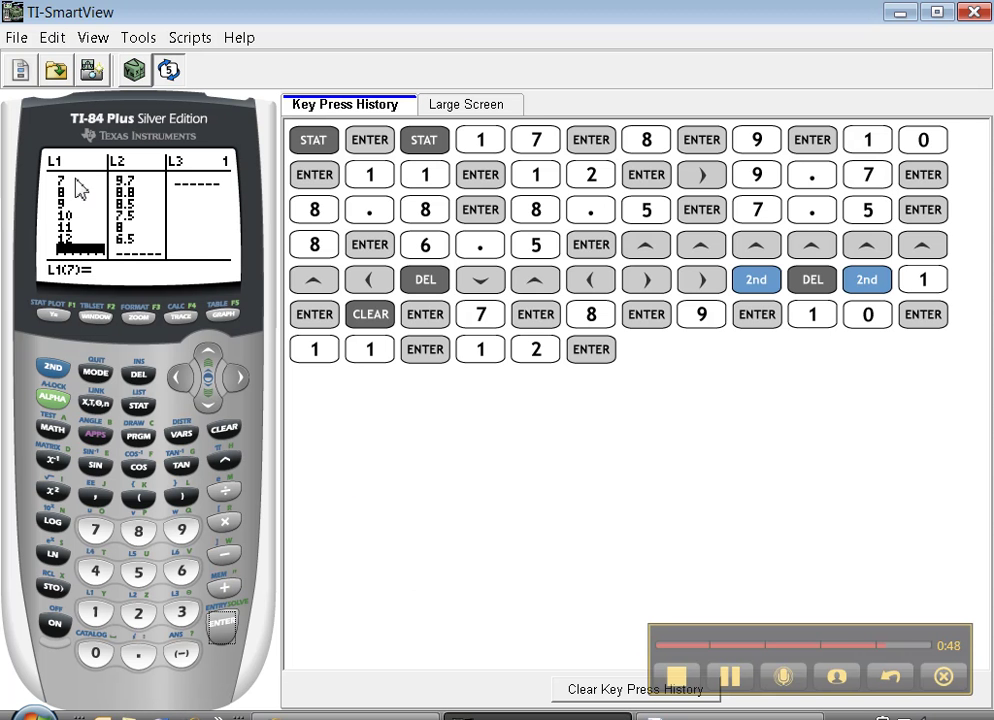